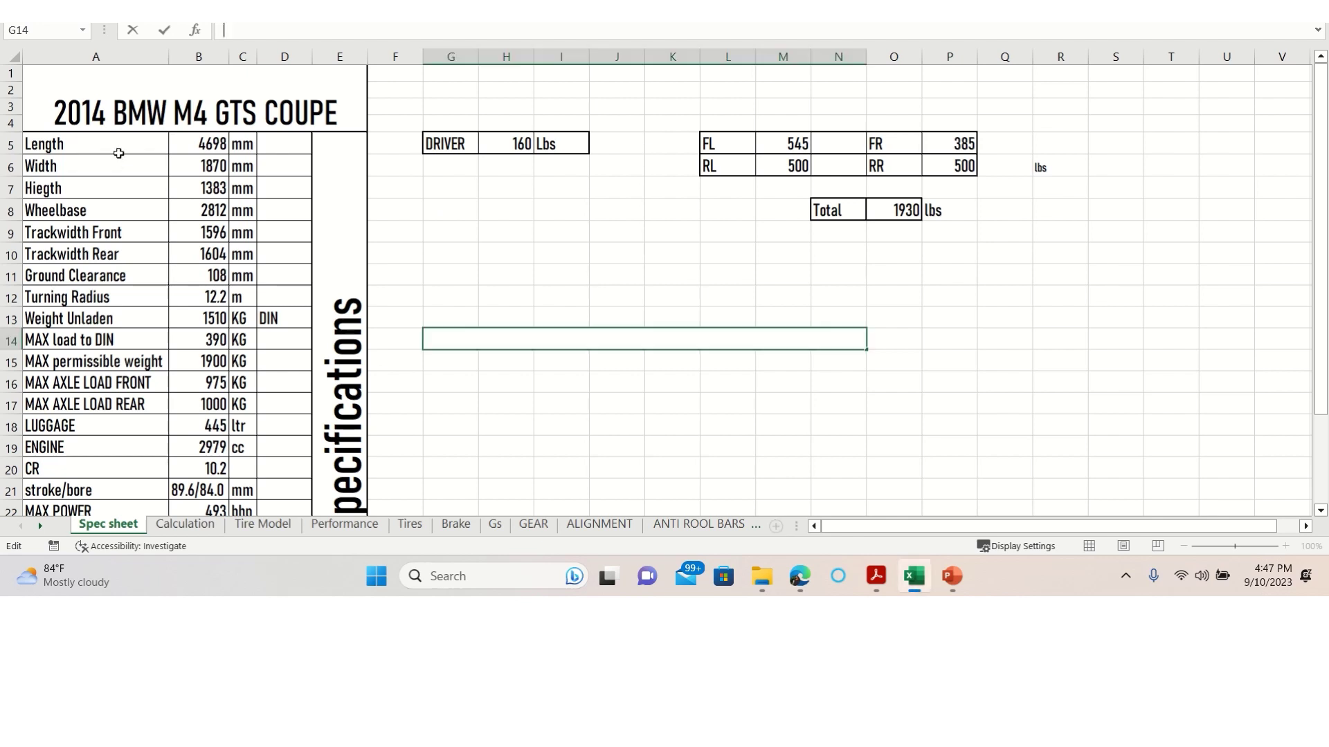
Step: Select the '2014 BMW M4 GTS COUPE' title cell A1 on the Spec sheet
{"action": "left_click", "coordinate": [123, 120]}
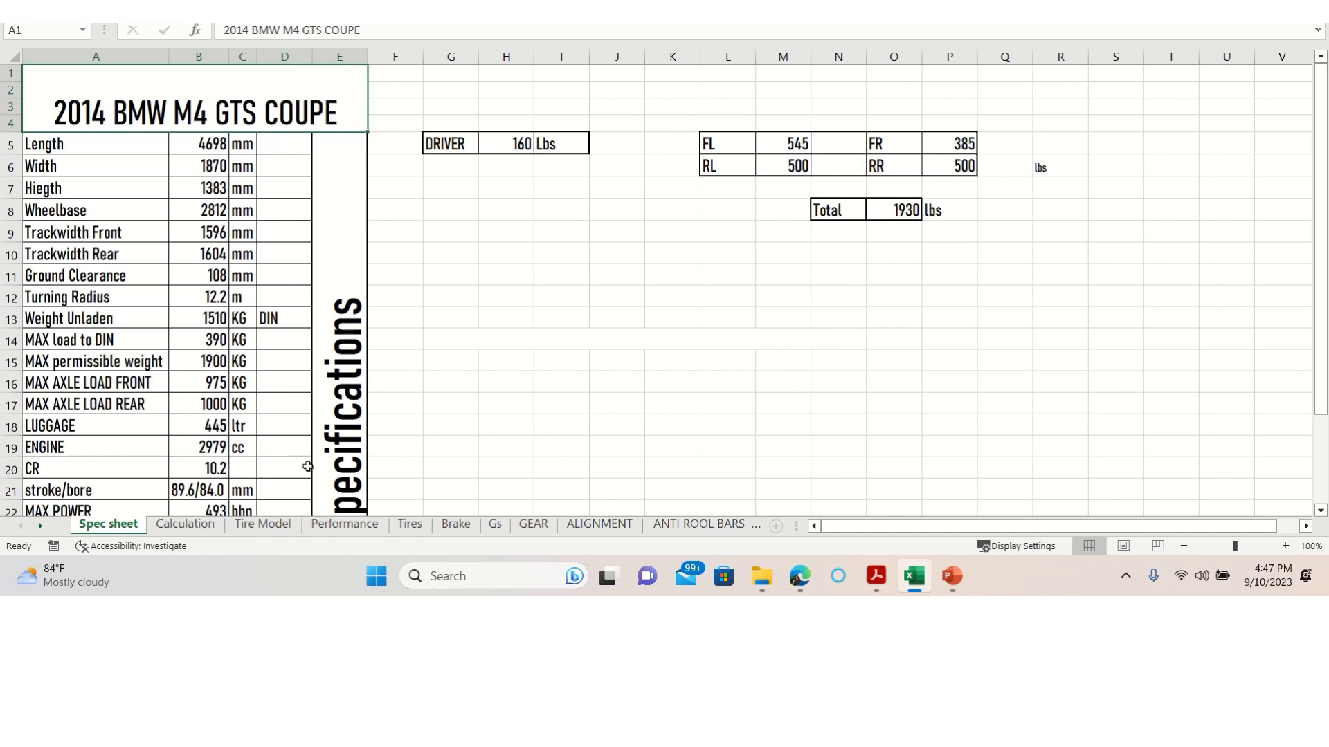
Step: Look through the contents of the Tire Model sheet
{"action": "left_click", "coordinate": [281, 531]}
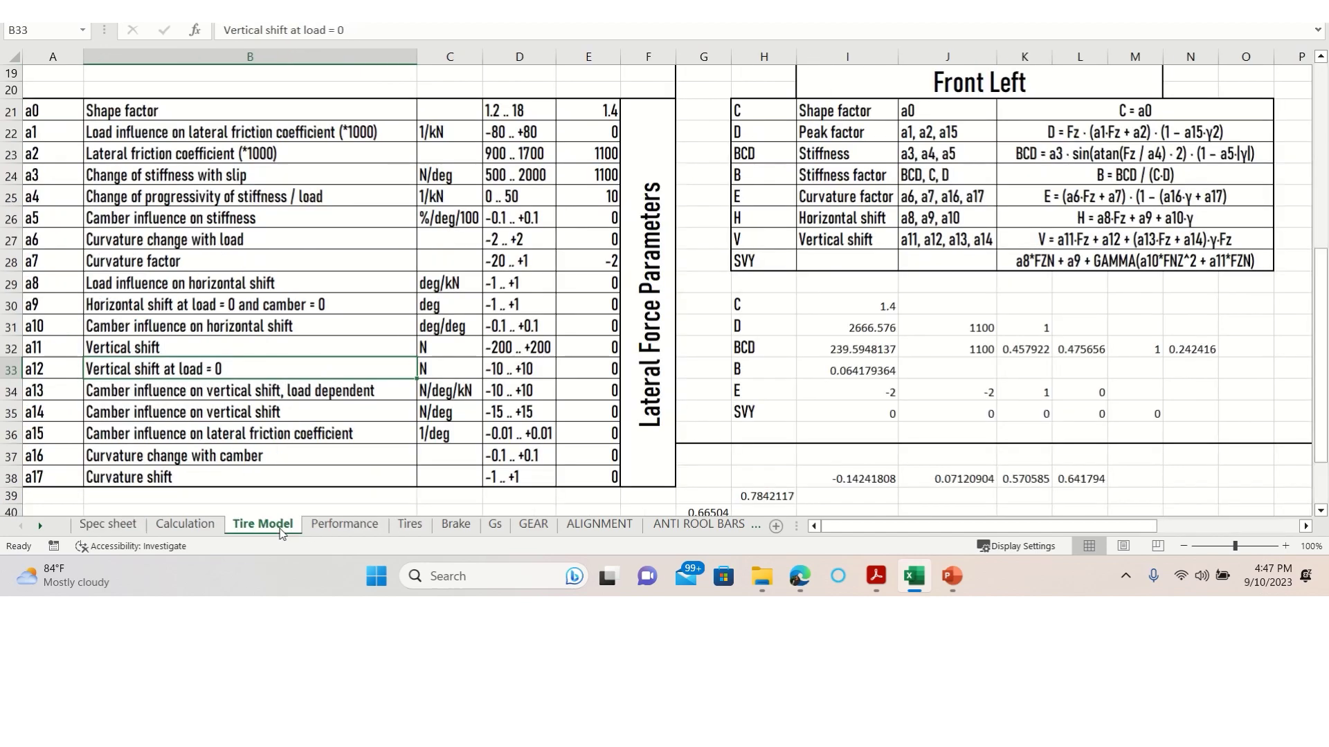
{"action": "scroll", "coordinate": [600, 338], "scroll_direction": "down", "scroll_amount": 1}
{"action": "scroll", "coordinate": [600, 338], "scroll_direction": "down", "scroll_amount": 2}
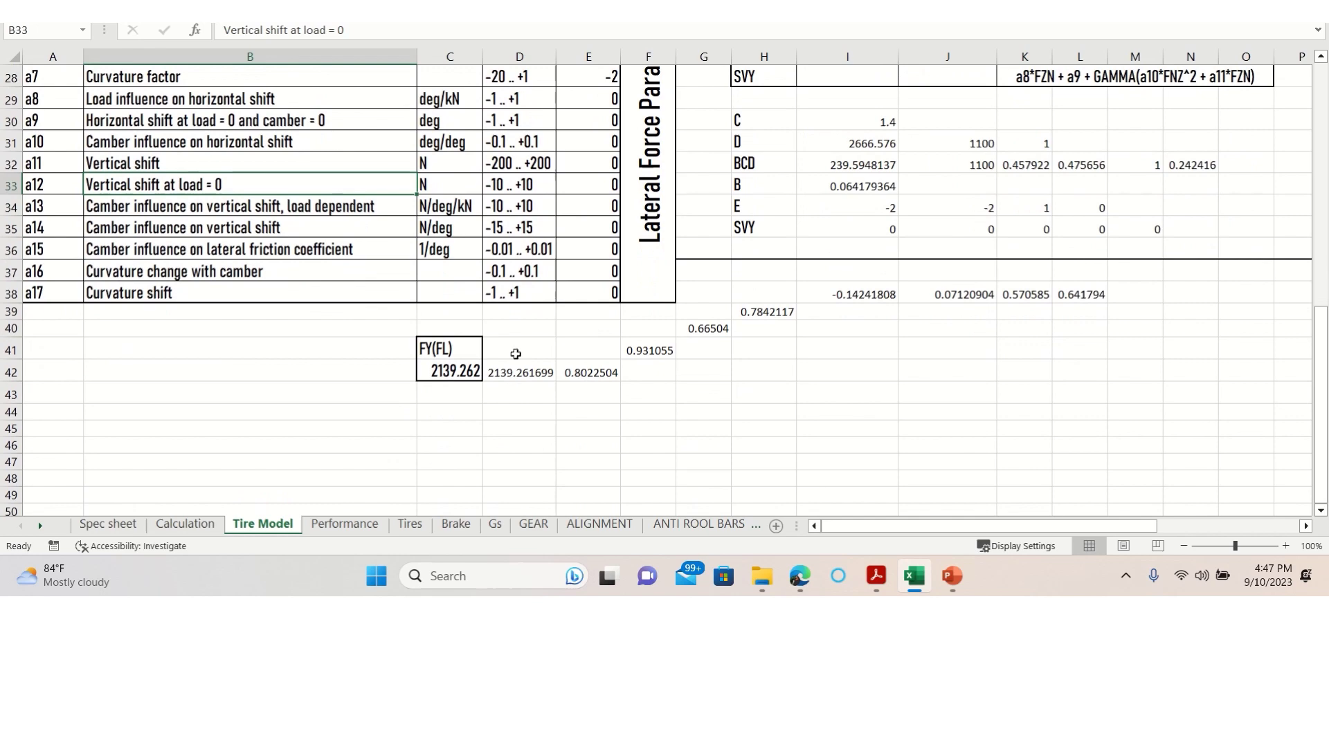
{"action": "scroll", "coordinate": [599, 337], "scroll_direction": "up", "scroll_amount": 3}
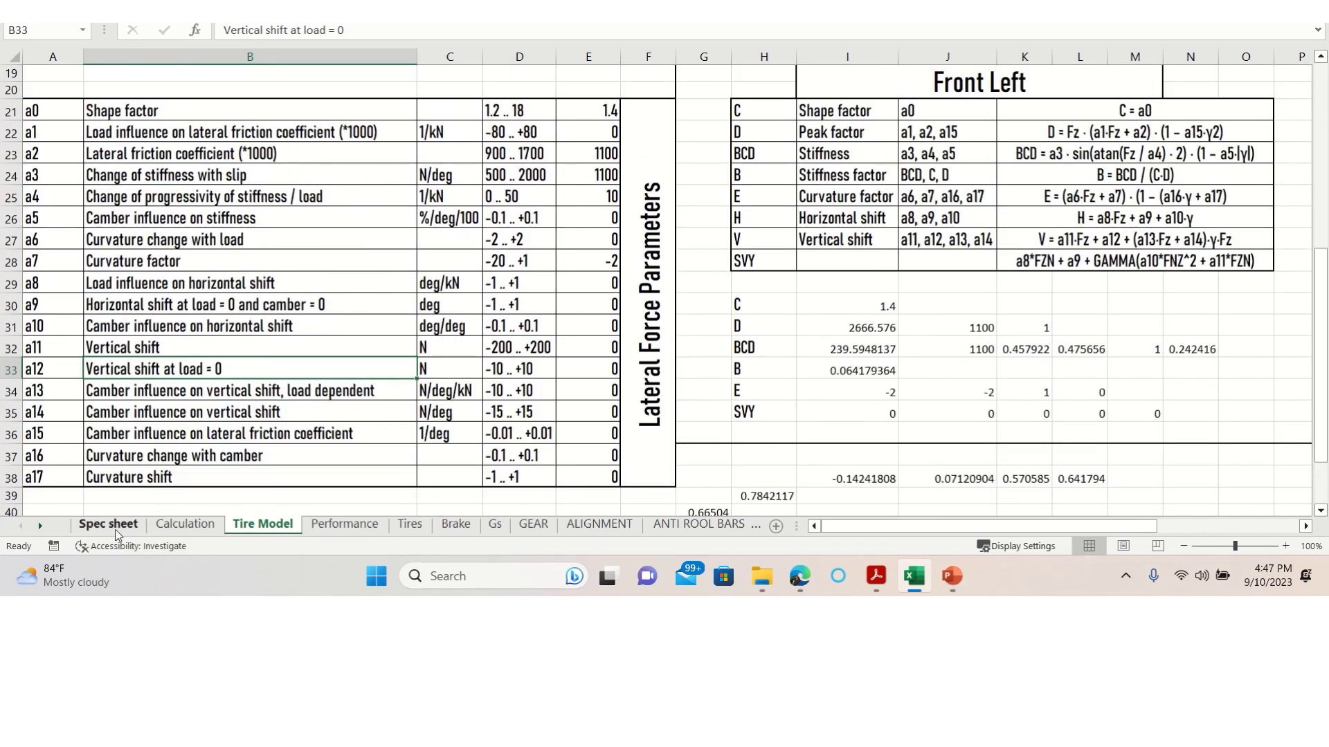
Step: Scroll through the Spec sheet again, then bring up the Calculation sheet
{"action": "left_click", "coordinate": [111, 524]}
{"action": "scroll", "coordinate": [538, 257], "scroll_direction": "down", "scroll_amount": 1}
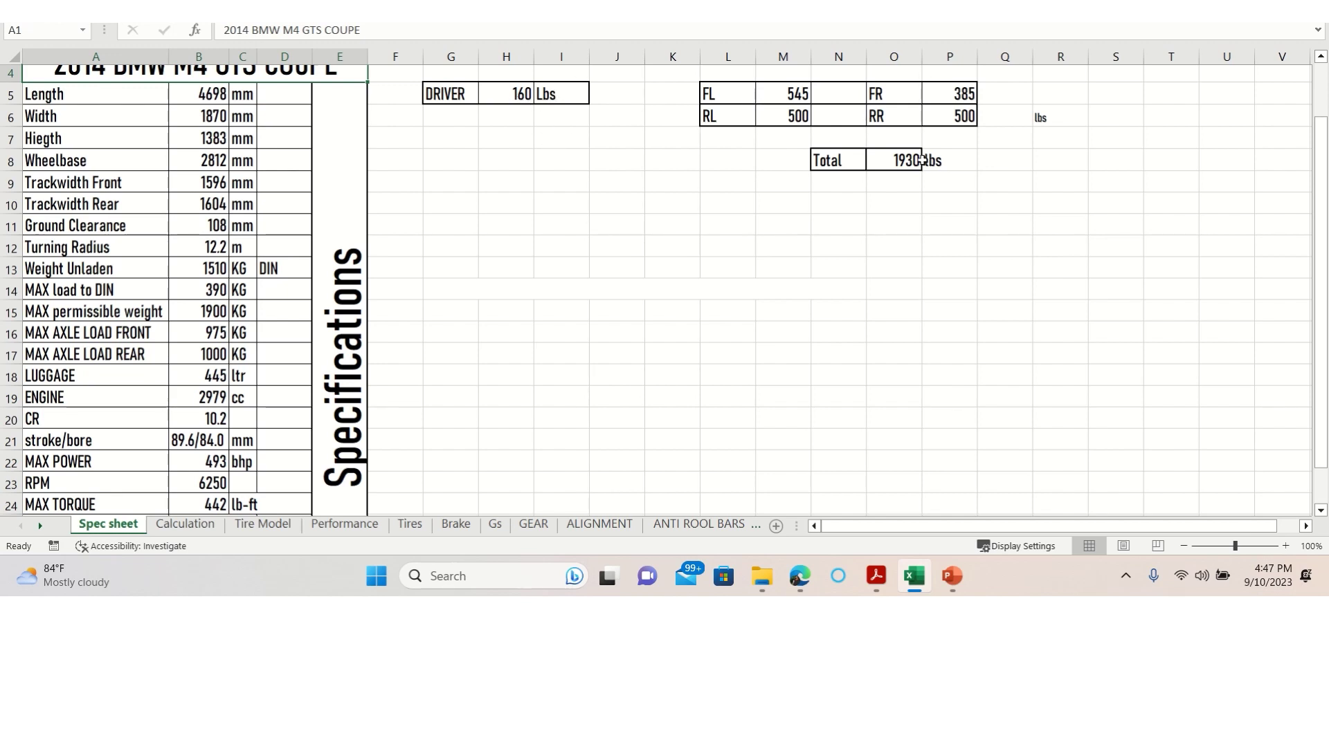
{"action": "scroll", "coordinate": [187, 306], "scroll_direction": "down", "scroll_amount": 1}
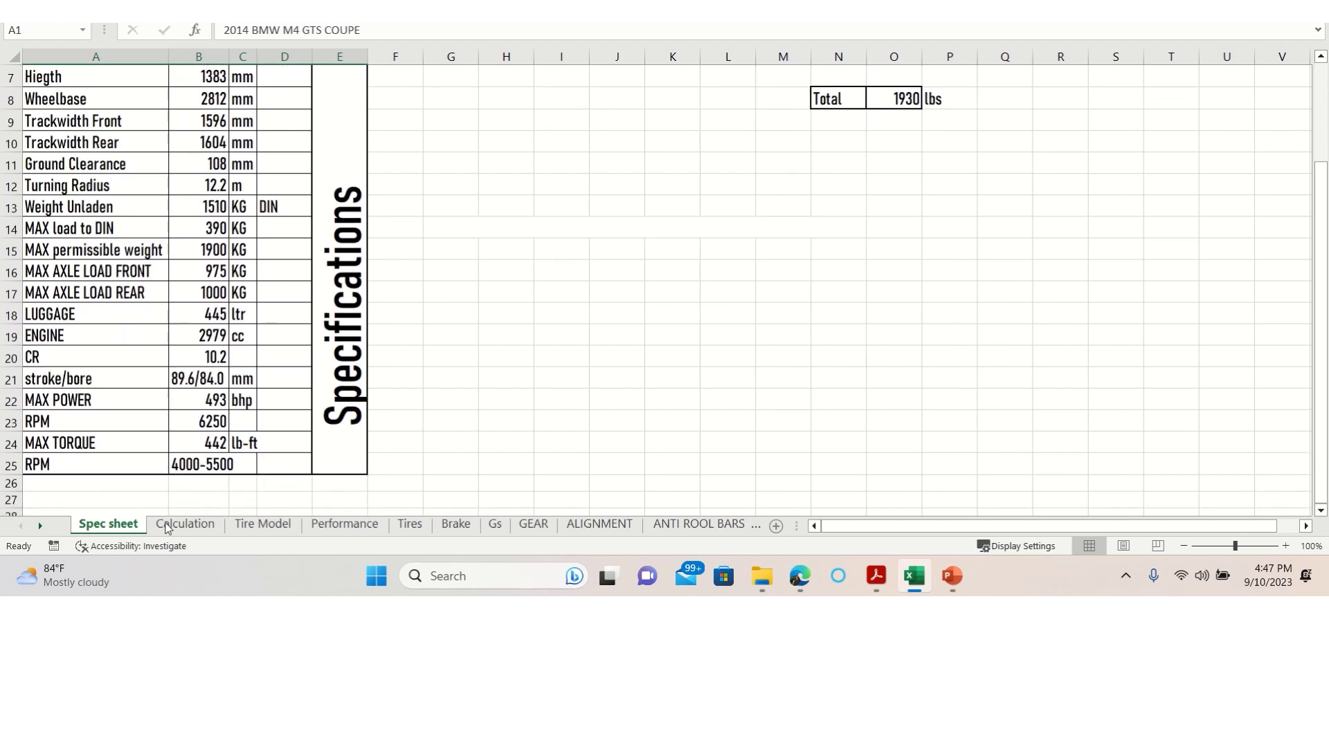
{"action": "left_click", "coordinate": [173, 526]}
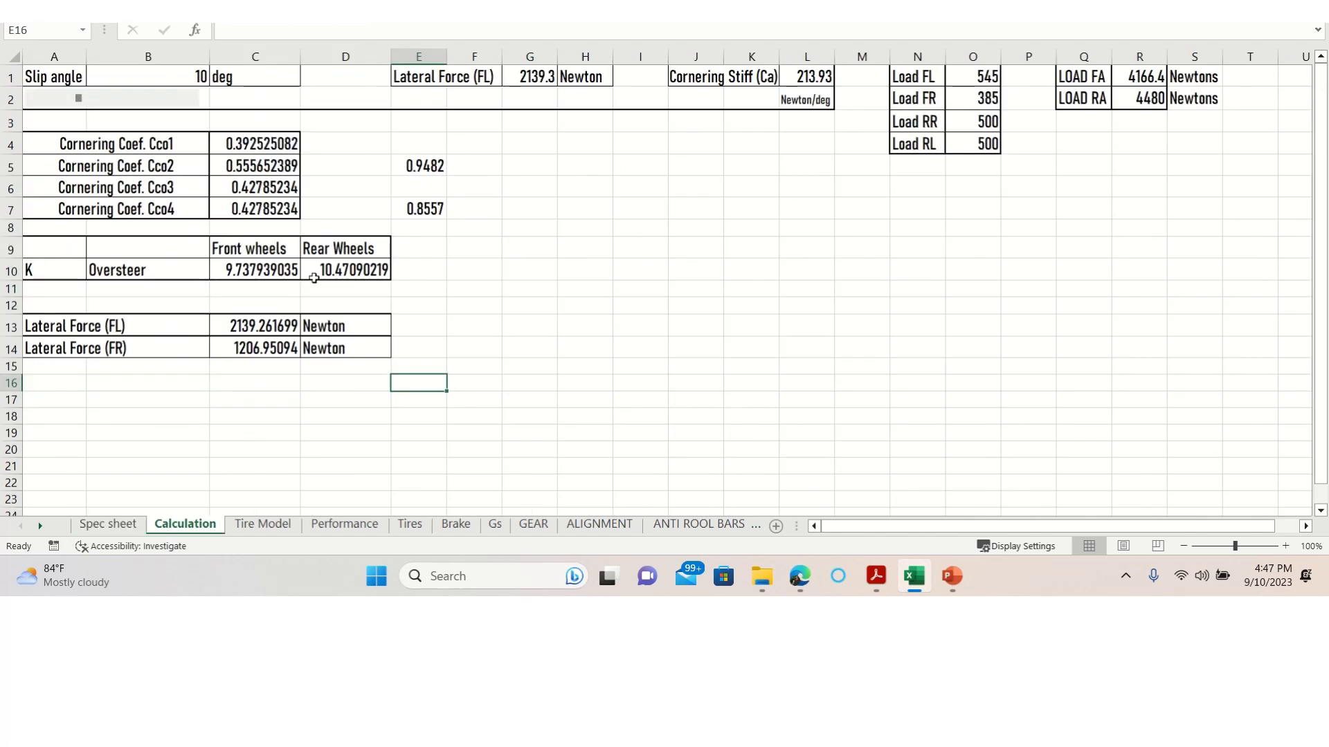
Step: Inspect the cornering stiffness formula =G1/B1 in L1, then move to the Tire Model sheet
{"action": "left_click", "coordinate": [519, 242]}
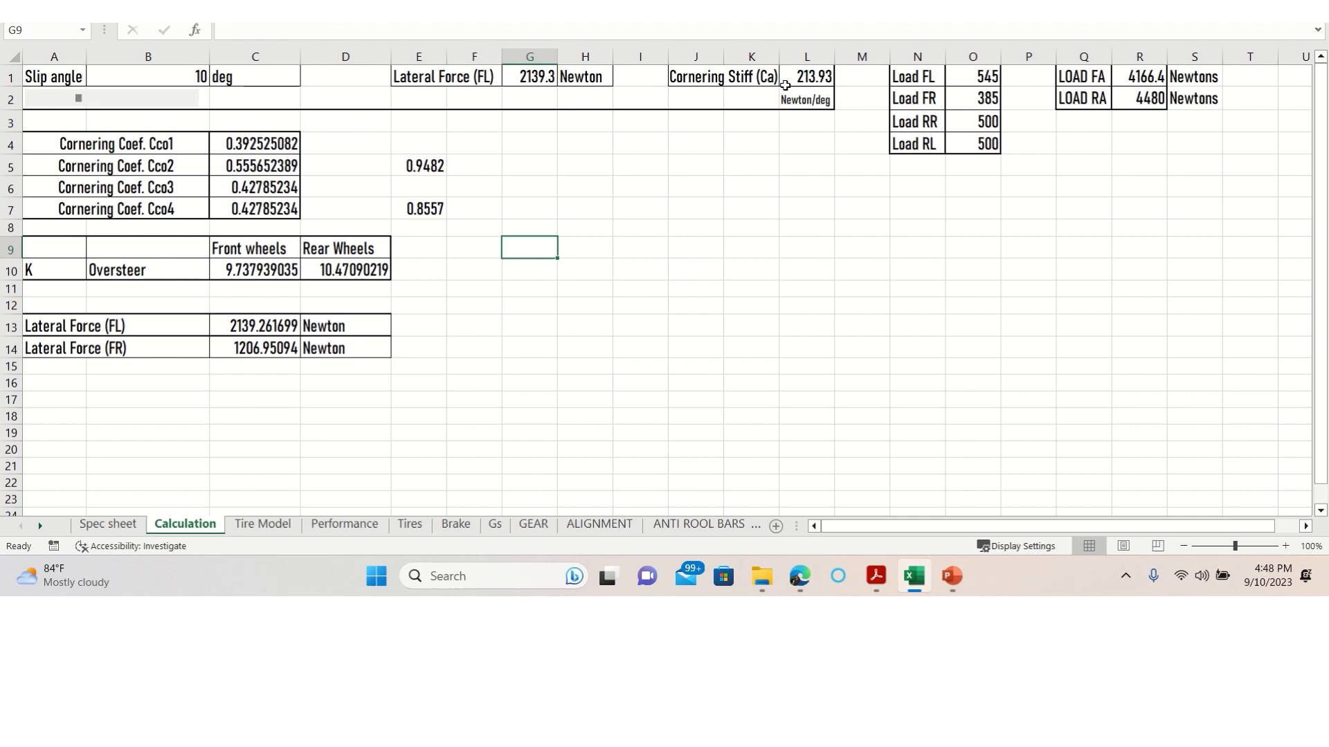
{"action": "left_click", "coordinate": [796, 78]}
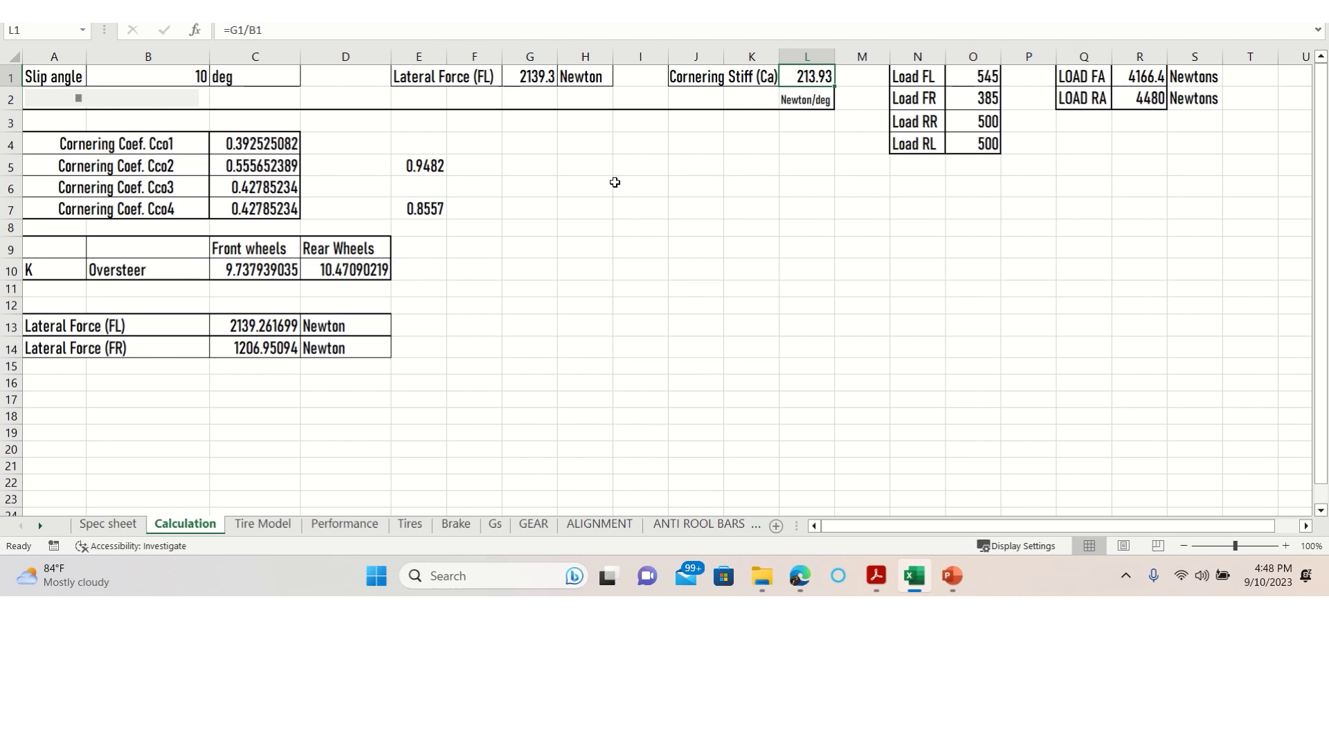
{"action": "left_click", "coordinate": [614, 183]}
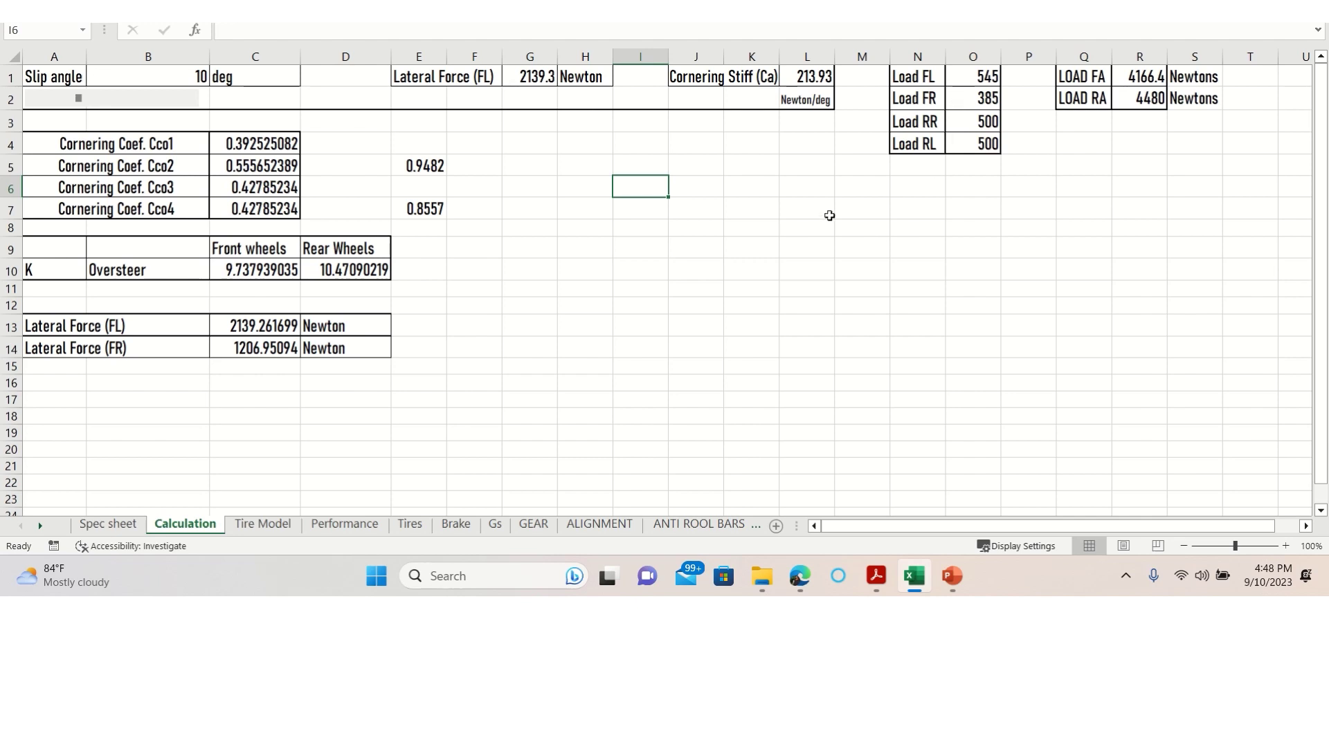
{"action": "left_click", "coordinate": [263, 524]}
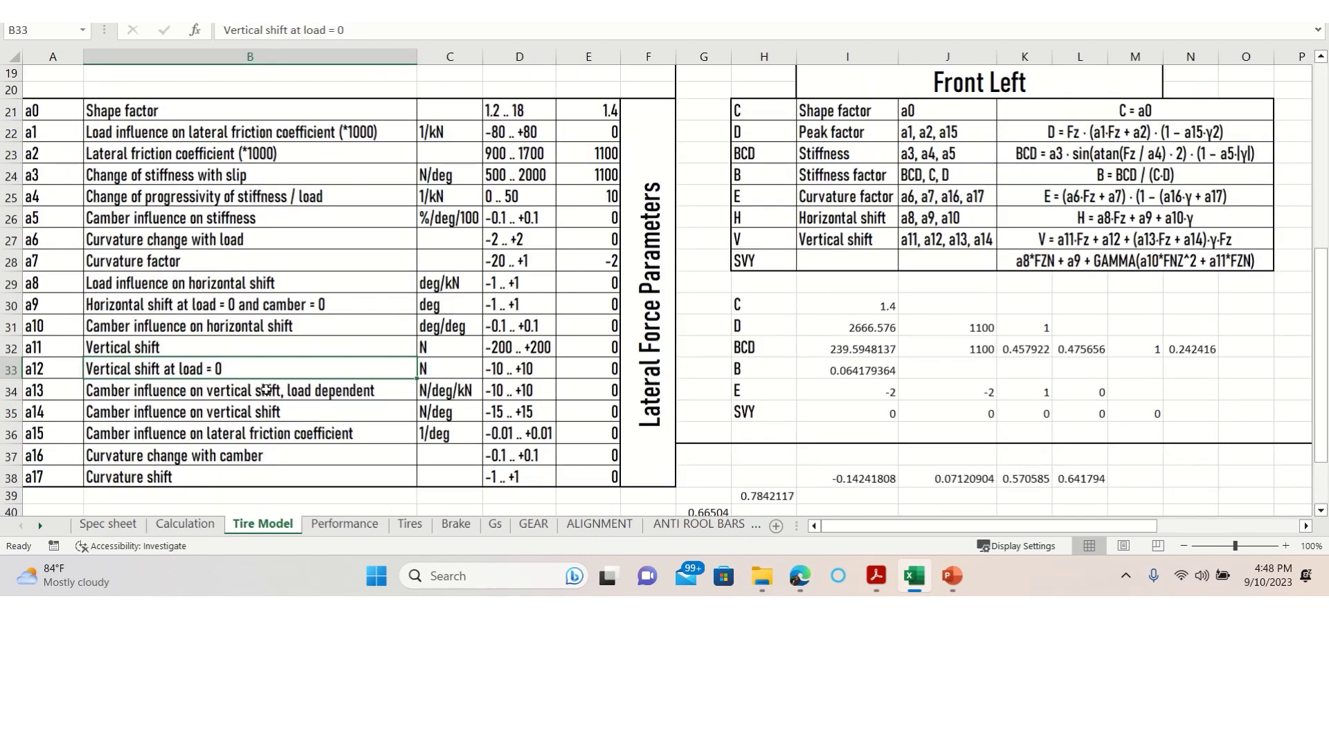
{"action": "scroll", "coordinate": [267, 391], "scroll_direction": "up", "scroll_amount": 1}
{"action": "scroll", "coordinate": [266, 391], "scroll_direction": "up", "scroll_amount": 5}
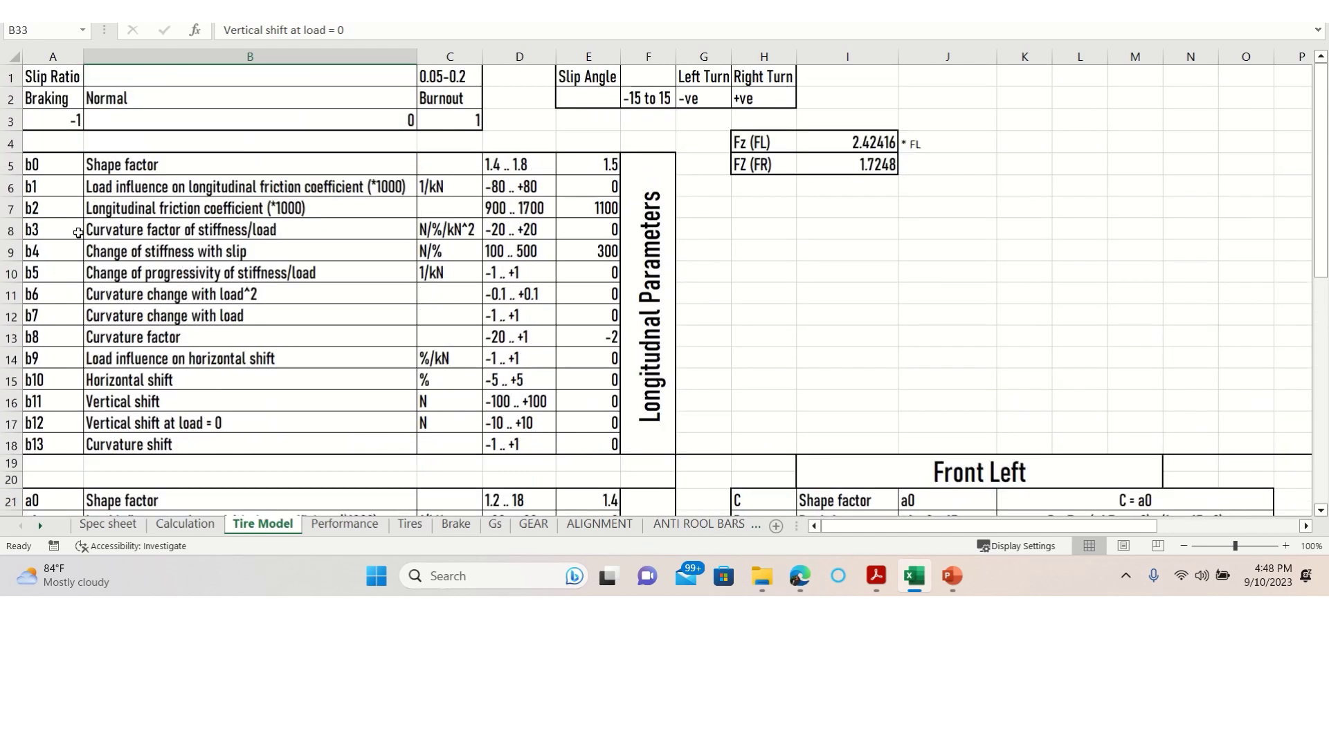
{"action": "scroll", "coordinate": [123, 181], "scroll_direction": "down", "scroll_amount": 2}
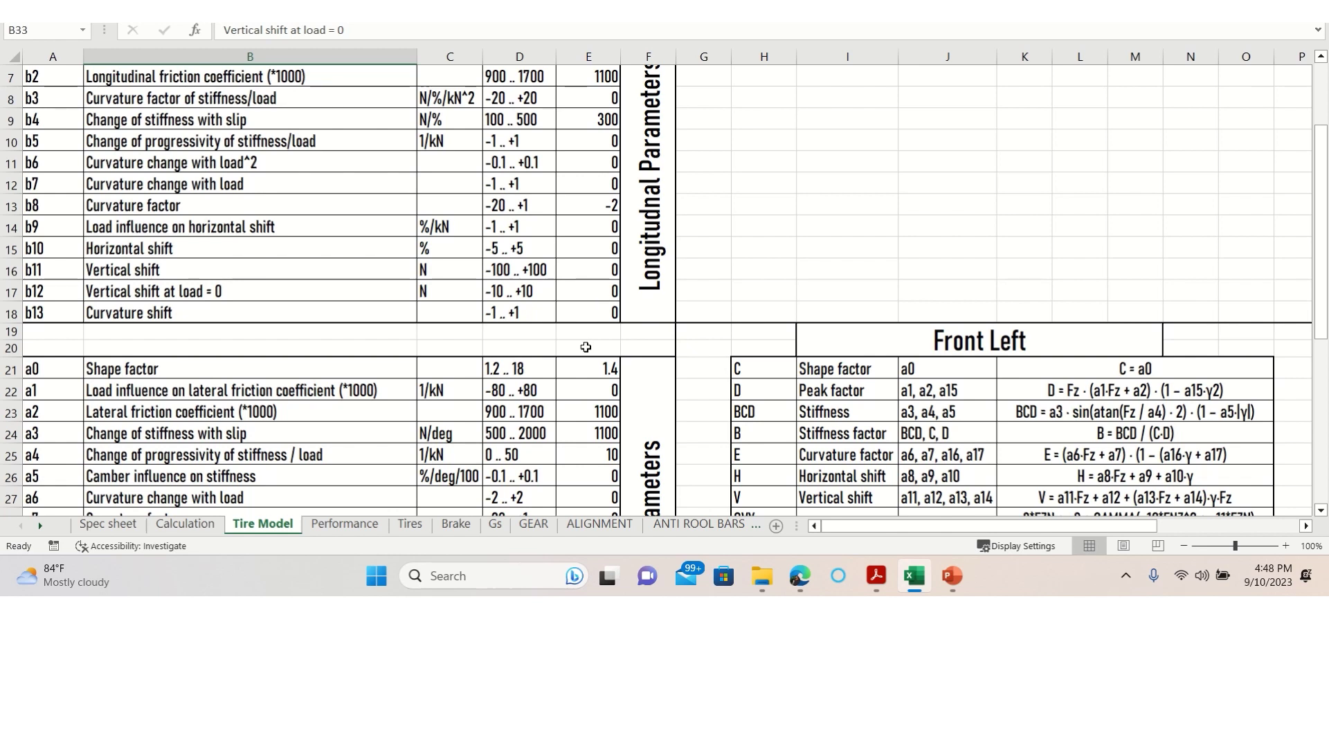
{"action": "scroll", "coordinate": [591, 299], "scroll_direction": "up", "scroll_amount": 2}
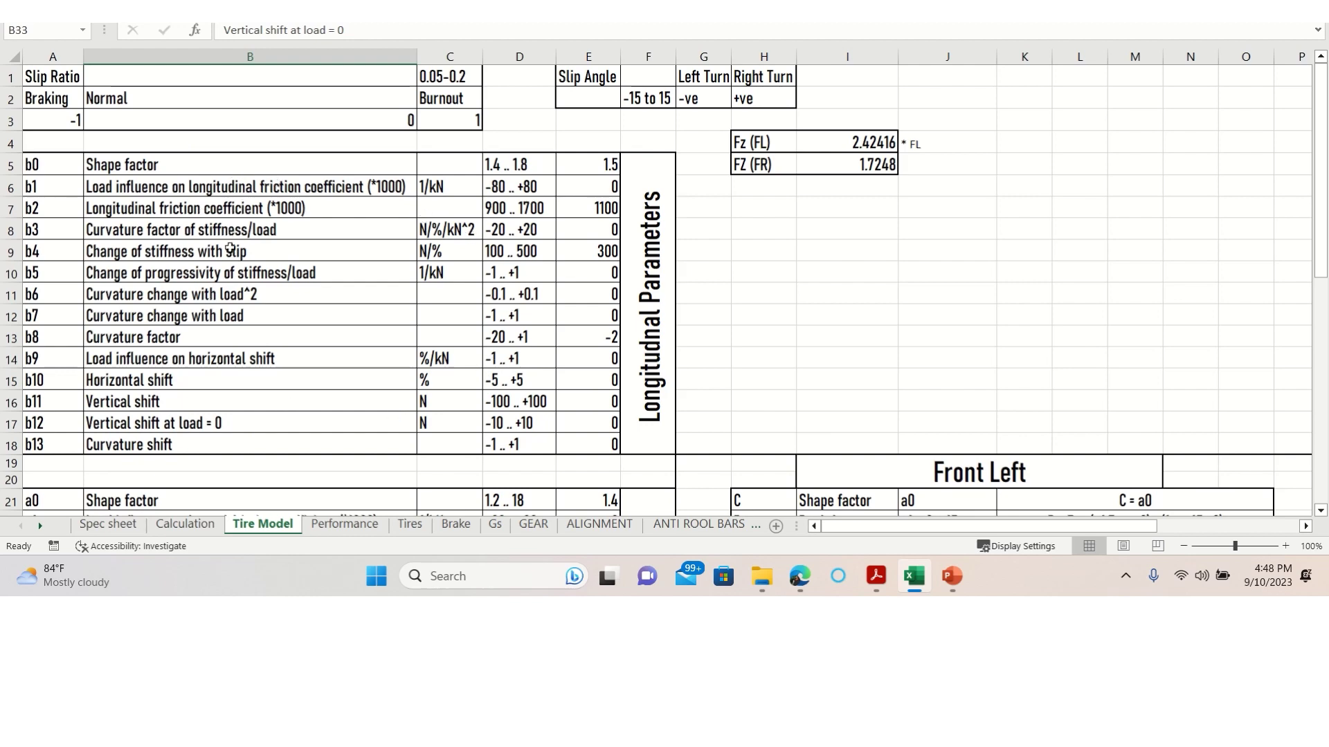
{"action": "scroll", "coordinate": [449, 268], "scroll_direction": "down", "scroll_amount": 2}
{"action": "scroll", "coordinate": [449, 268], "scroll_direction": "up", "scroll_amount": 2}
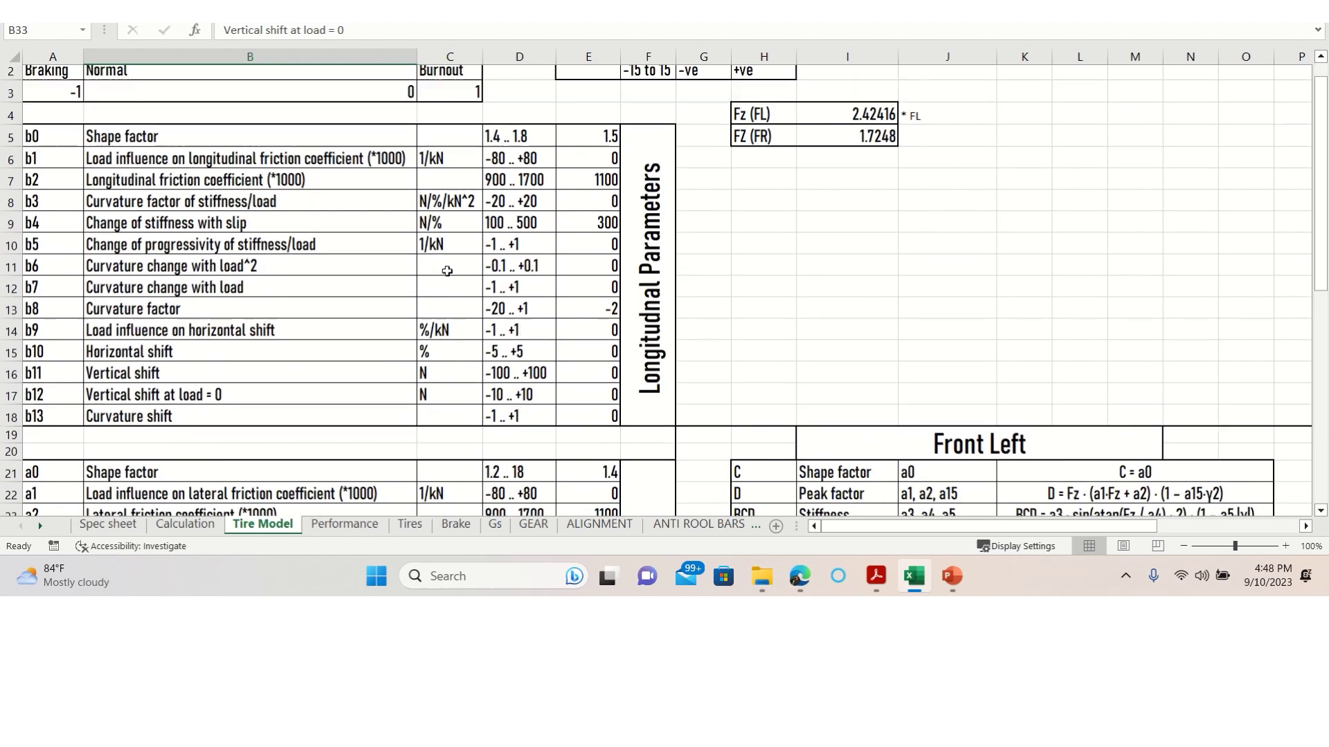
{"action": "scroll", "coordinate": [447, 271], "scroll_direction": "down", "scroll_amount": 1}
{"action": "scroll", "coordinate": [447, 272], "scroll_direction": "down", "scroll_amount": 7}
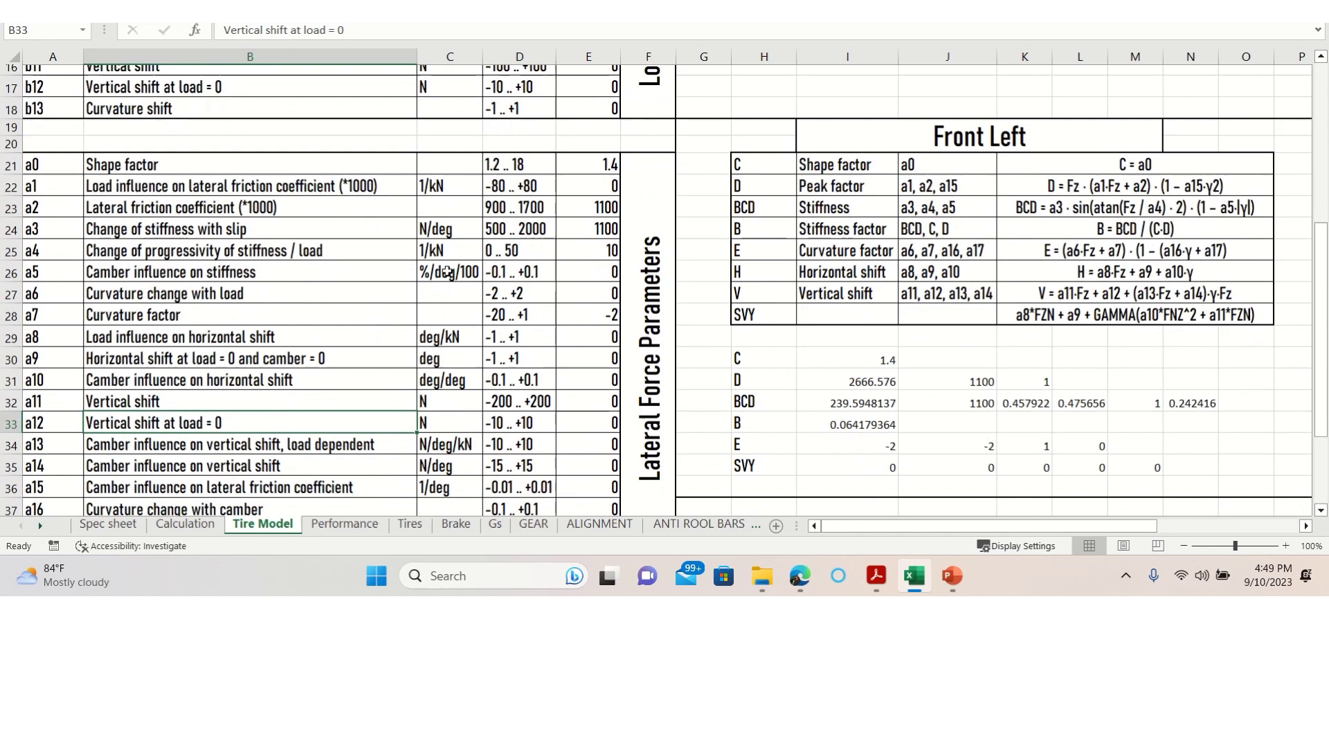
Step: Scroll across the Tire Model lateral force tables, from FY(FL) = 2139.262 to FY(FR) = 1207
{"action": "scroll", "coordinate": [537, 312], "scroll_direction": "up", "scroll_amount": 1}
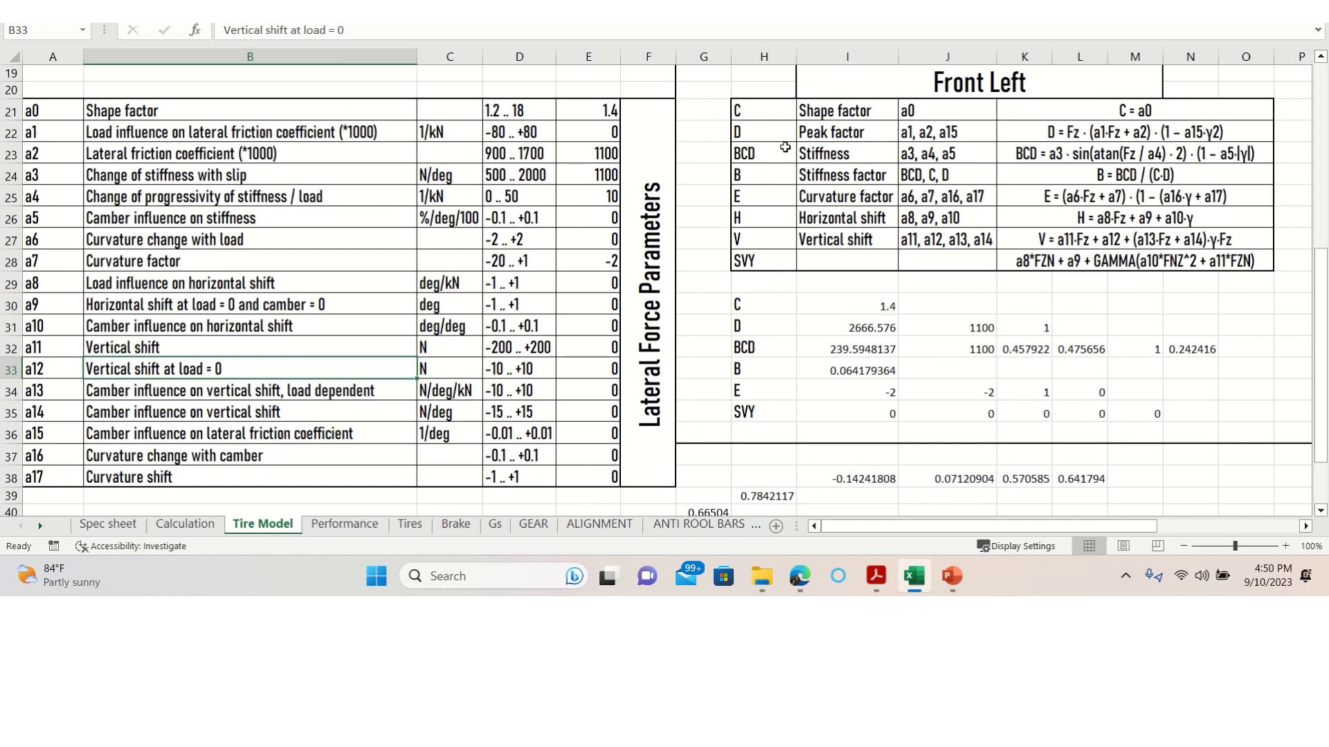
{"action": "scroll", "coordinate": [850, 309], "scroll_direction": "down", "scroll_amount": 1}
{"action": "scroll", "coordinate": [850, 309], "scroll_direction": "down", "scroll_amount": 4}
{"action": "scroll", "coordinate": [850, 308], "scroll_direction": "up", "scroll_amount": 10}
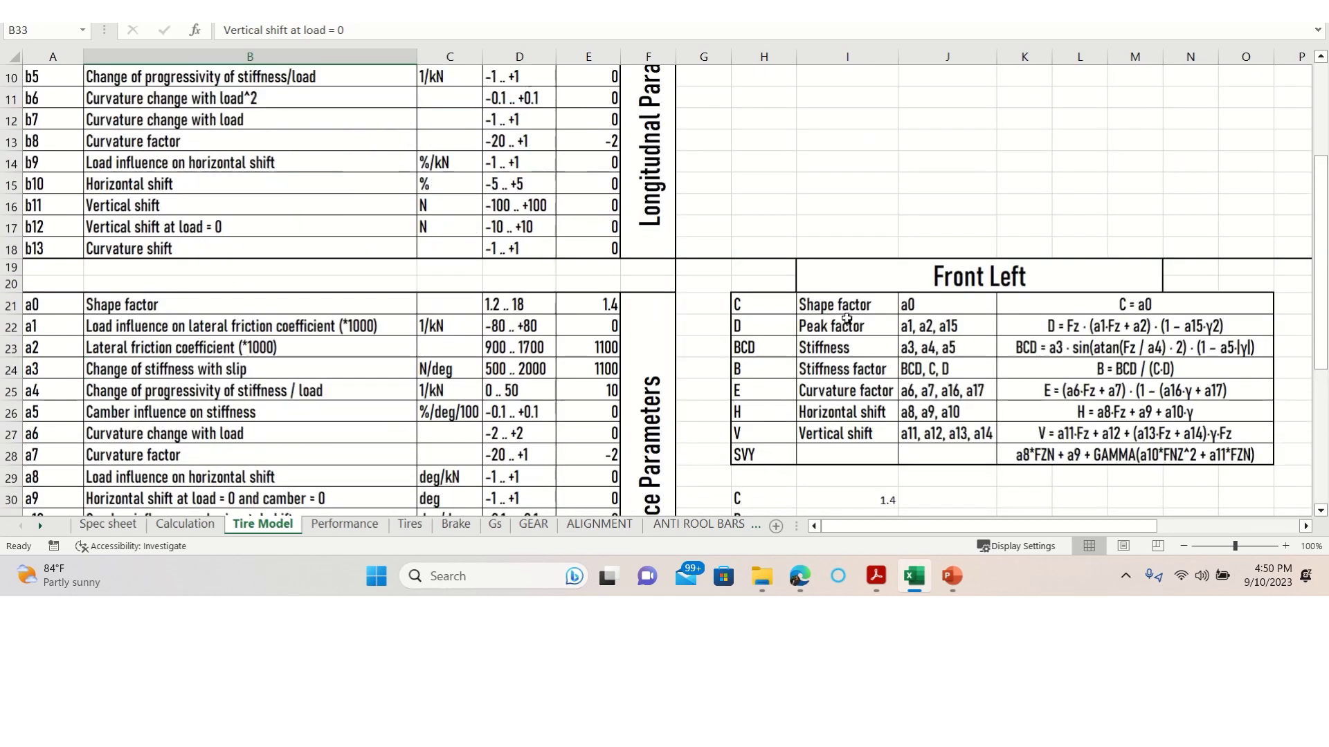
{"action": "scroll", "coordinate": [842, 319], "scroll_direction": "down", "scroll_amount": 5}
{"action": "scroll", "coordinate": [842, 320], "scroll_direction": "down", "scroll_amount": 3}
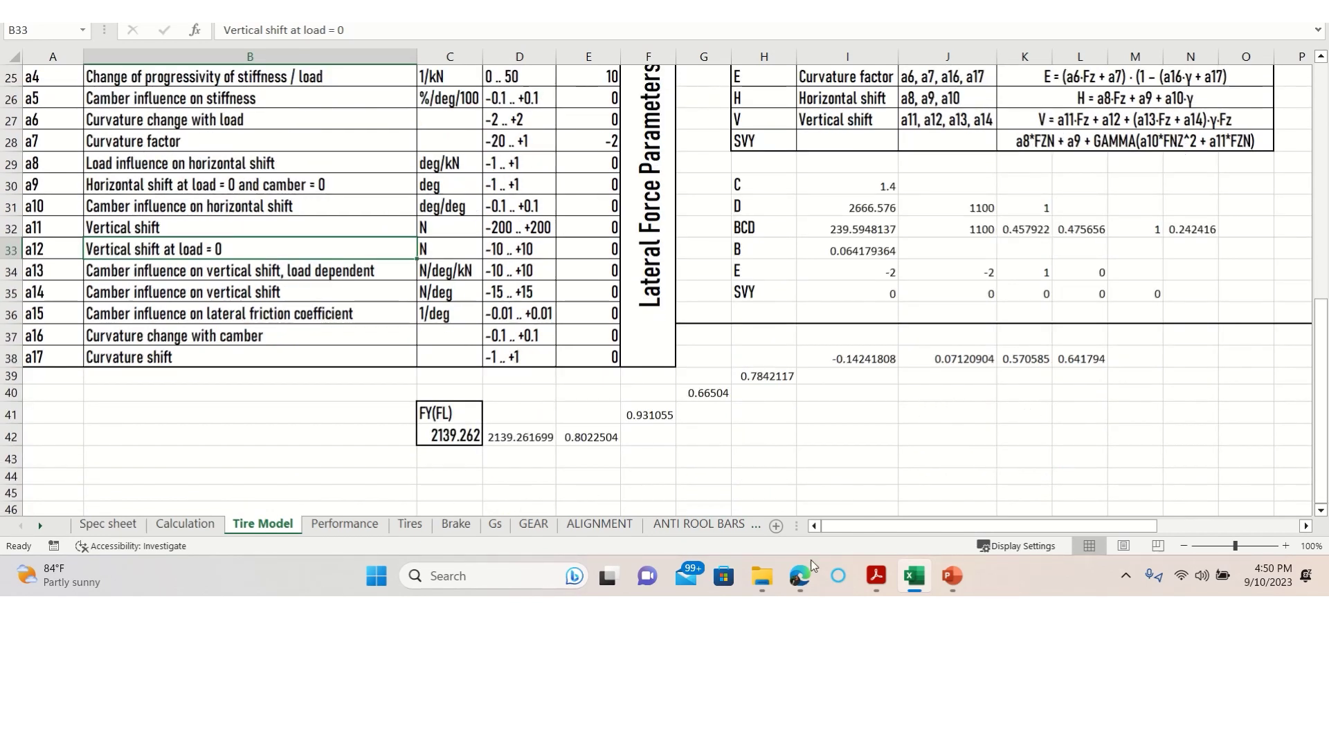
{"action": "left_click_drag", "start_coordinate": [940, 525], "coordinate": [1078, 524]}
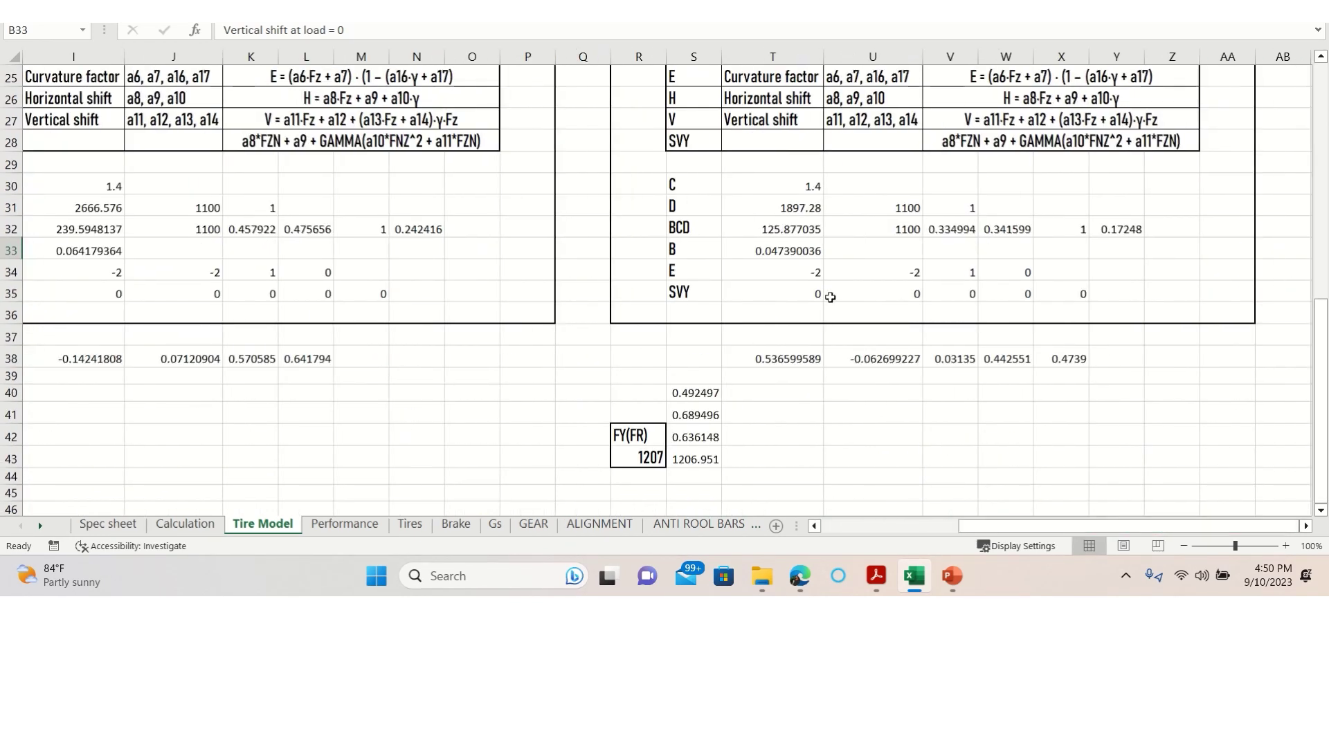
{"action": "scroll", "coordinate": [830, 298], "scroll_direction": "up", "scroll_amount": 3}
{"action": "scroll", "coordinate": [803, 256], "scroll_direction": "down", "scroll_amount": 5}
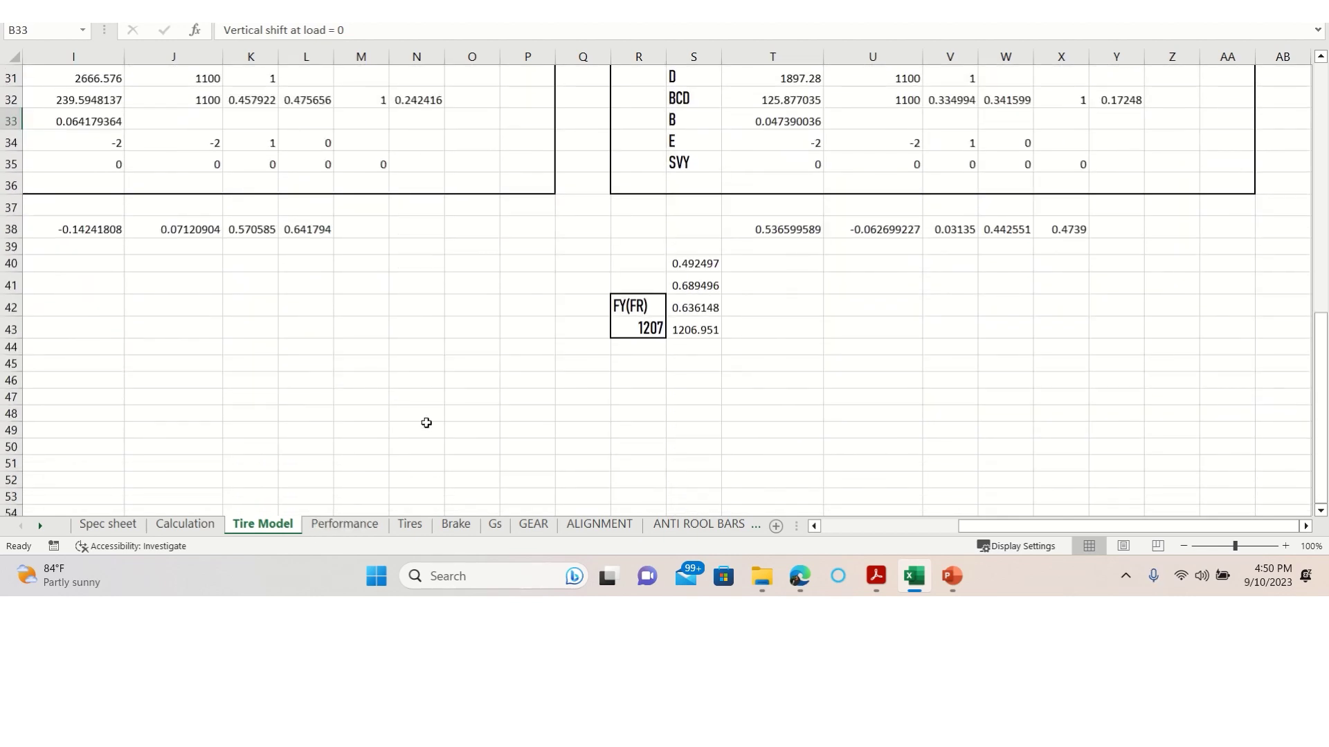
{"action": "left_click_drag", "start_coordinate": [1014, 531], "coordinate": [872, 523]}
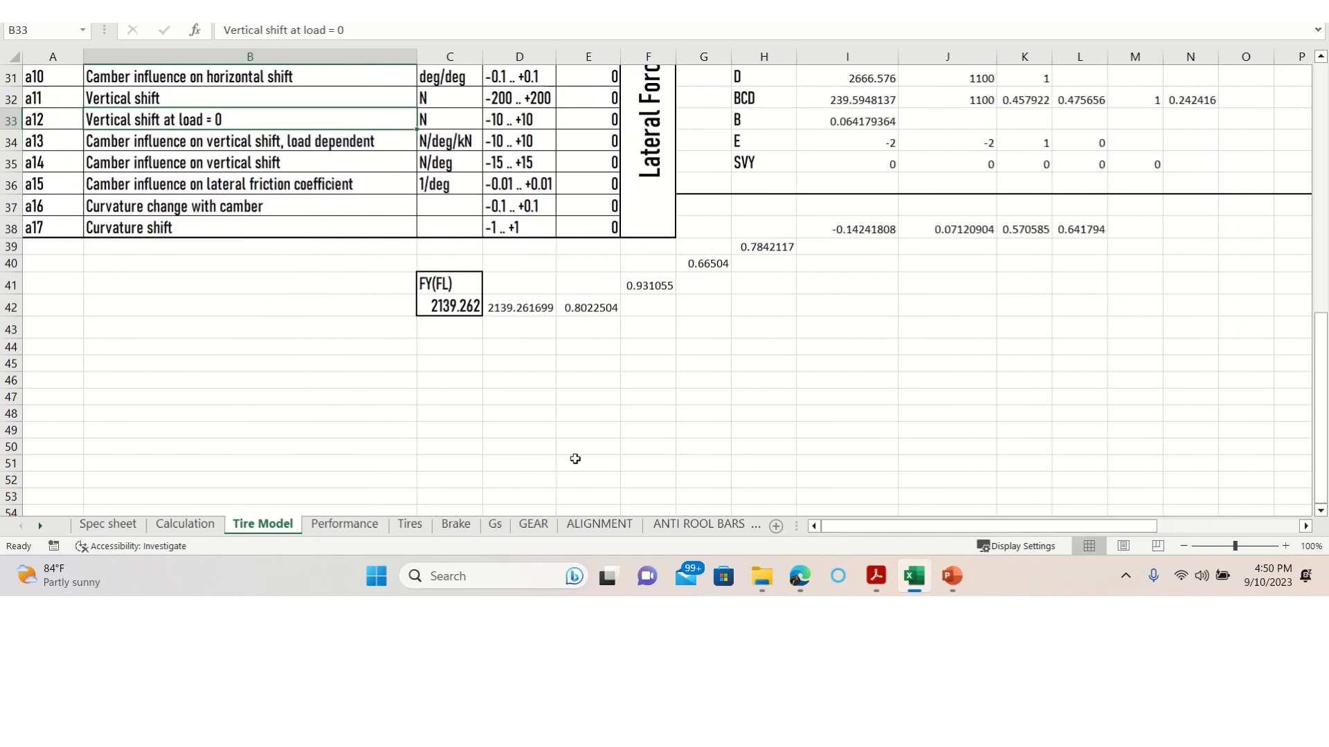
Step: Tour the Performance, Tires, Brake, Gs, GEAR, ALIGNMENT and ANTI ROOL BARS sheets, ending on Tires
{"action": "left_click", "coordinate": [344, 526]}
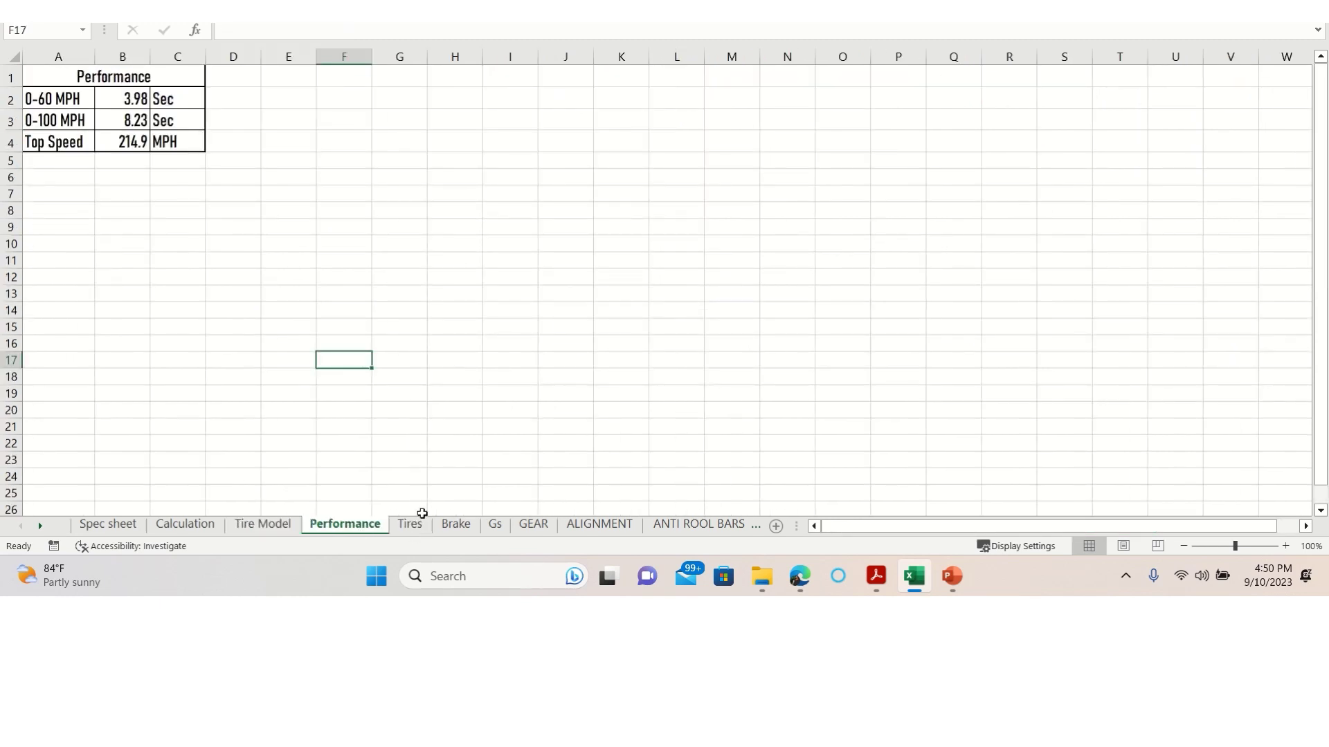
{"action": "left_click", "coordinate": [413, 529]}
{"action": "left_click", "coordinate": [457, 530]}
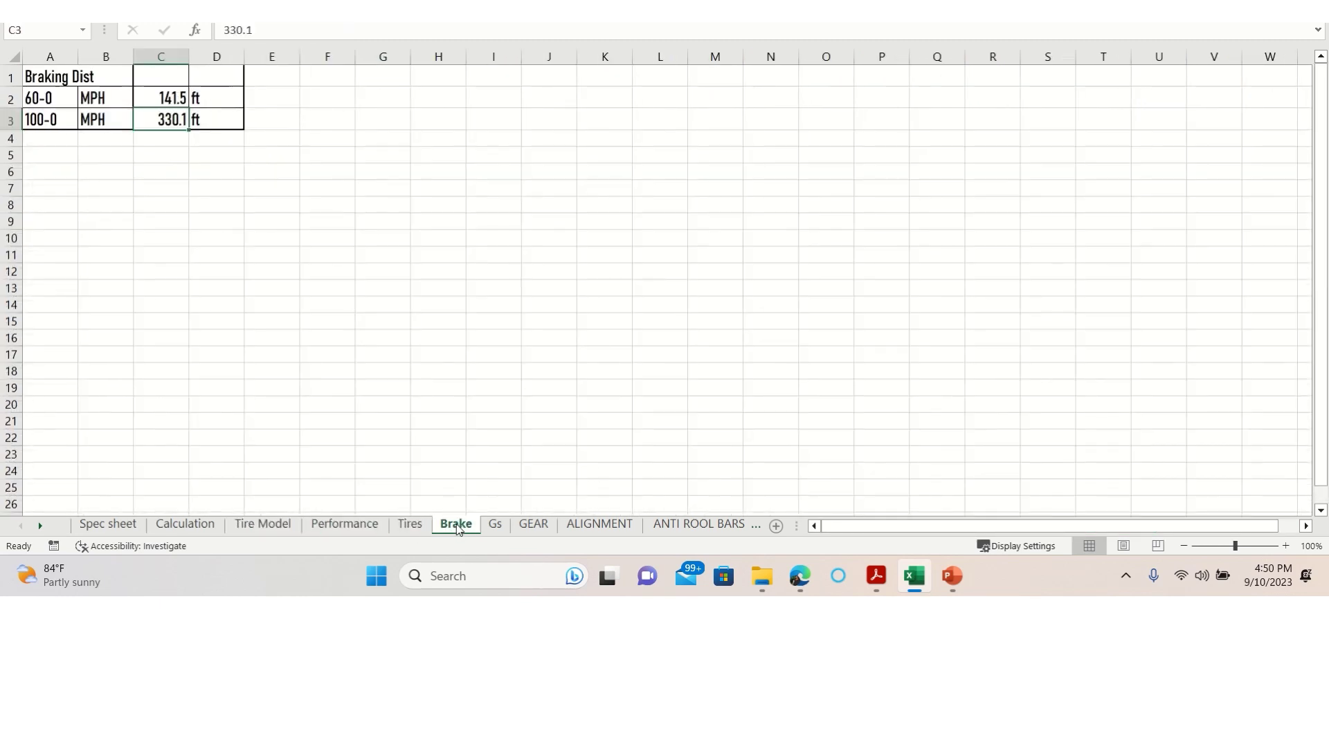
{"action": "left_click", "coordinate": [496, 529]}
{"action": "left_click", "coordinate": [531, 527]}
{"action": "left_click", "coordinate": [568, 527]}
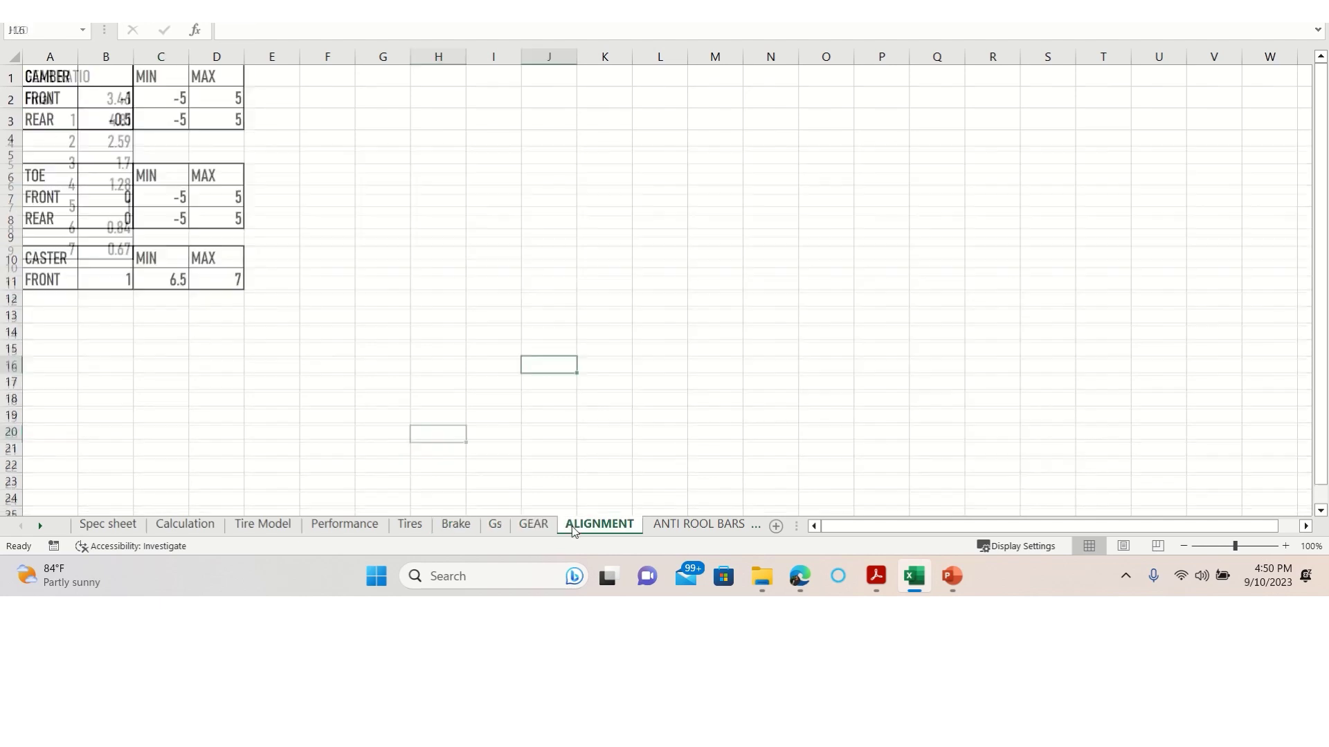
{"action": "left_click", "coordinate": [696, 526]}
{"action": "left_click", "coordinate": [332, 531]}
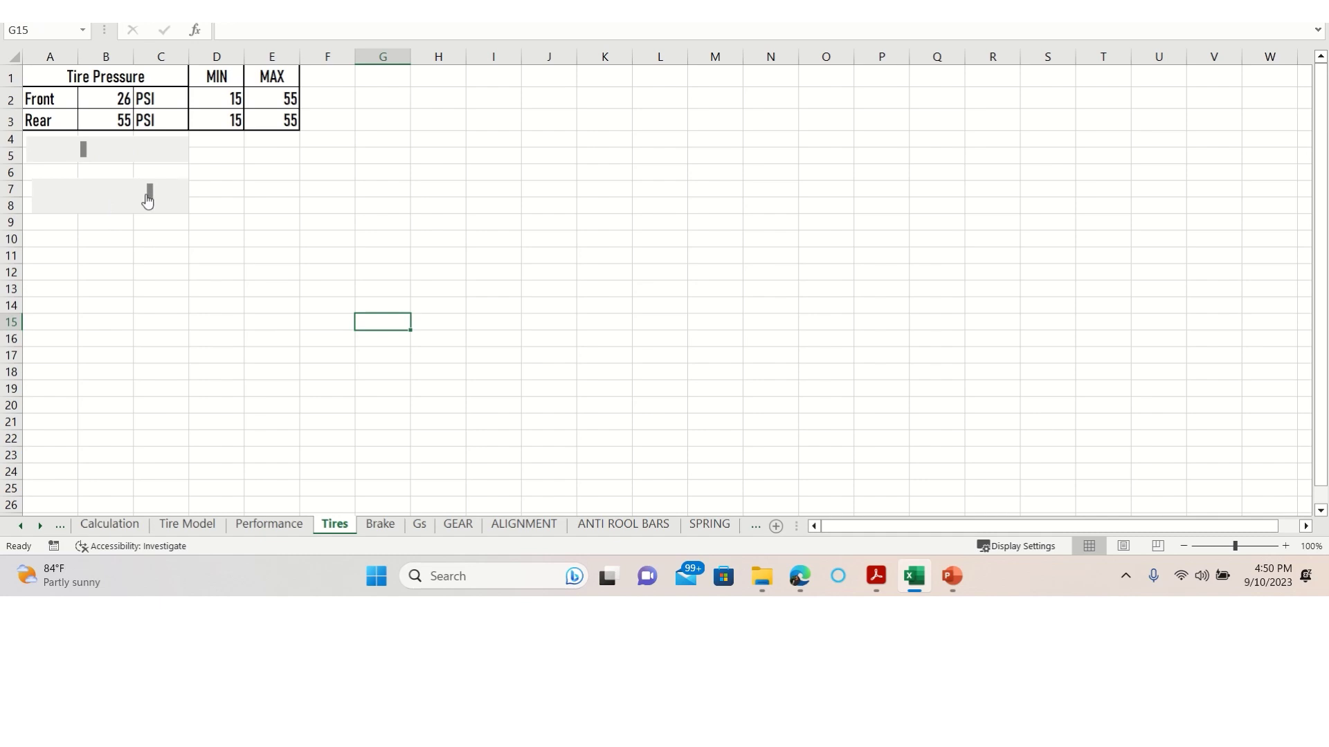
Step: Set both front and rear tire pressures to 32 PSI
{"action": "left_click_drag", "start_coordinate": [149, 200], "coordinate": [102, 198]}
{"action": "left_click_drag", "start_coordinate": [84, 152], "coordinate": [101, 159]}
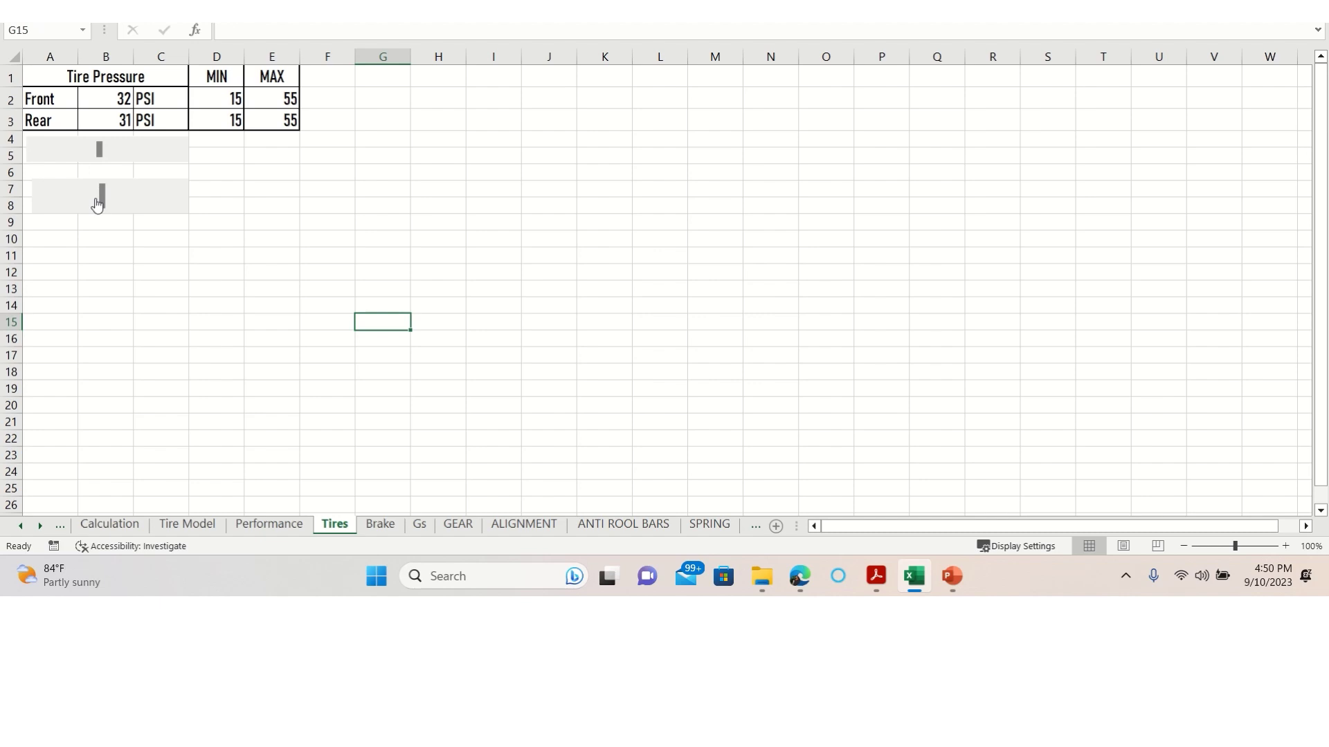
{"action": "left_click_drag", "start_coordinate": [102, 198], "coordinate": [104, 201]}
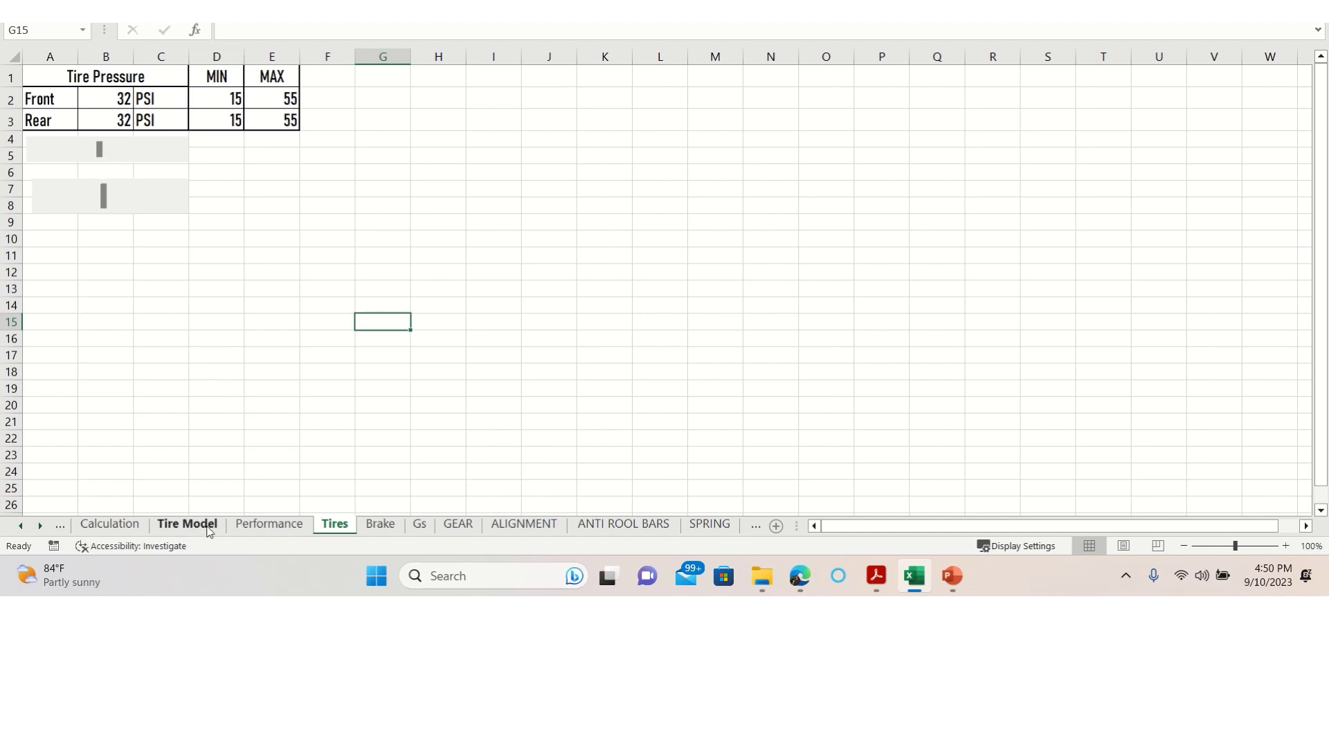
Step: Return to the Calculation sheet by way of the Performance sheet
{"action": "left_click", "coordinate": [263, 524]}
{"action": "left_click", "coordinate": [109, 525]}
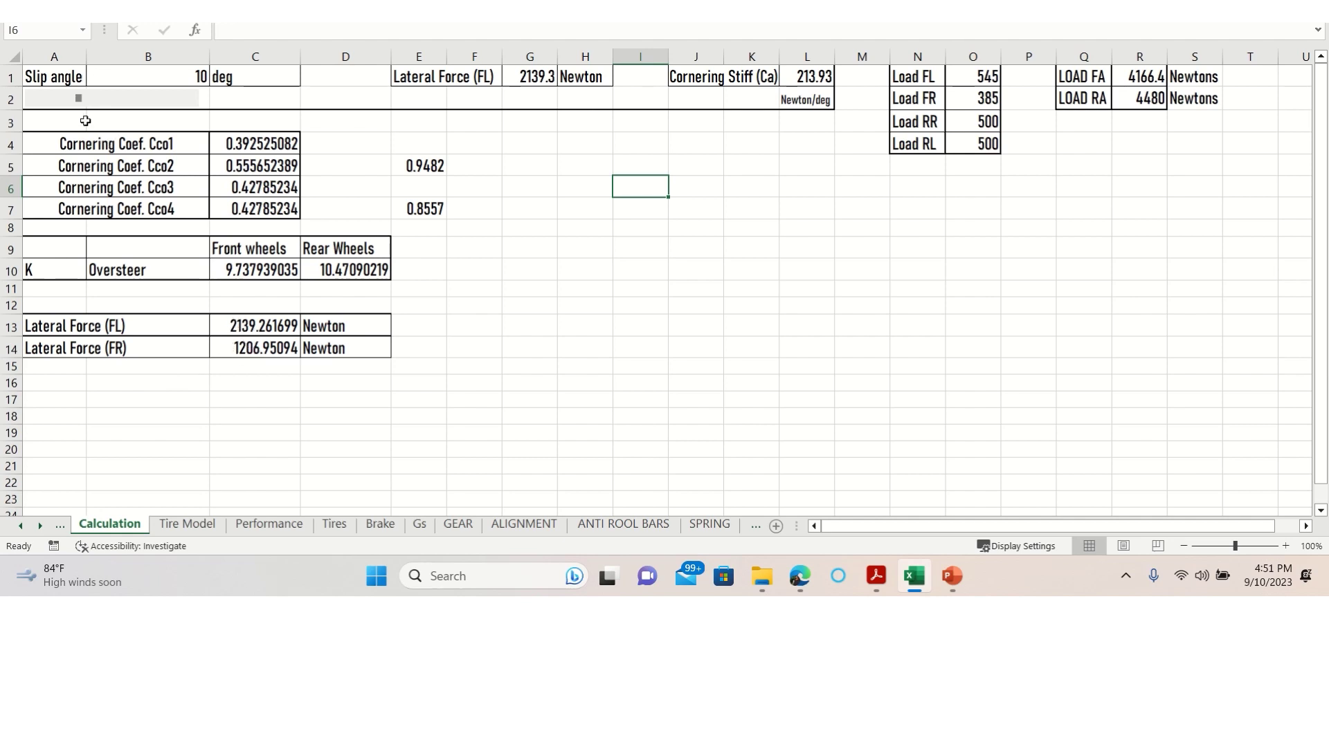
Step: Drop the slip angle from 10 to 0 degrees, then raise it to 1 degree
{"action": "left_click_drag", "start_coordinate": [78, 98], "coordinate": [25, 110]}
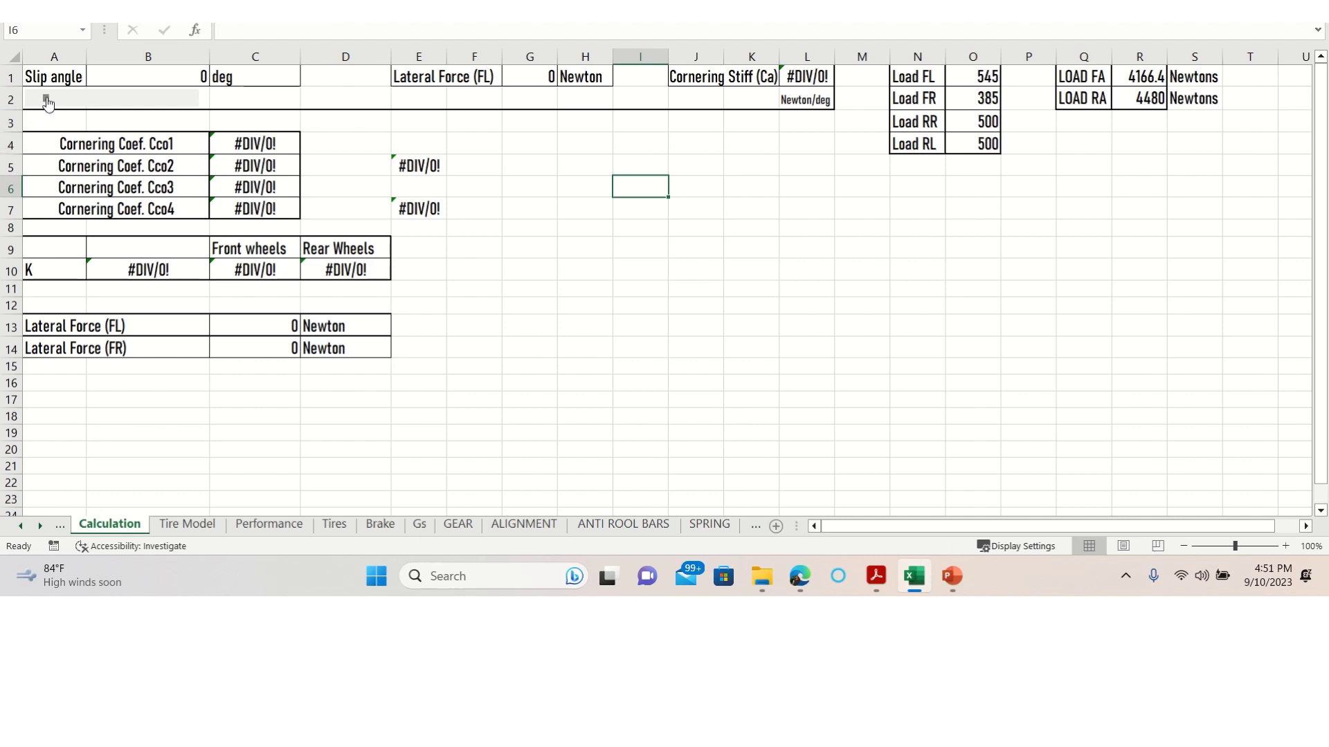
{"action": "left_click_drag", "start_coordinate": [48, 99], "coordinate": [51, 100]}
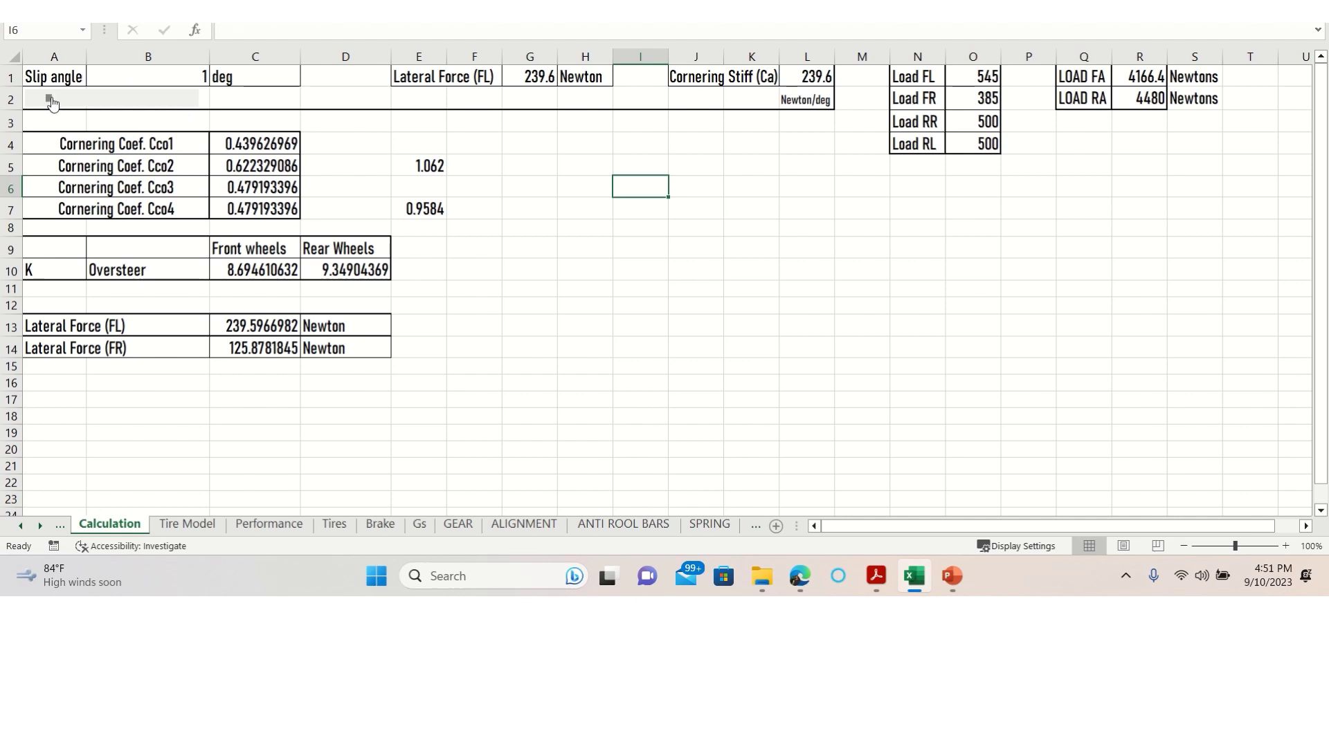
Step: Step the slip angle up to 40 degrees, then back to 36, where lateral force is 2523.5 N
{"action": "left_click_drag", "start_coordinate": [52, 102], "coordinate": [109, 109]}
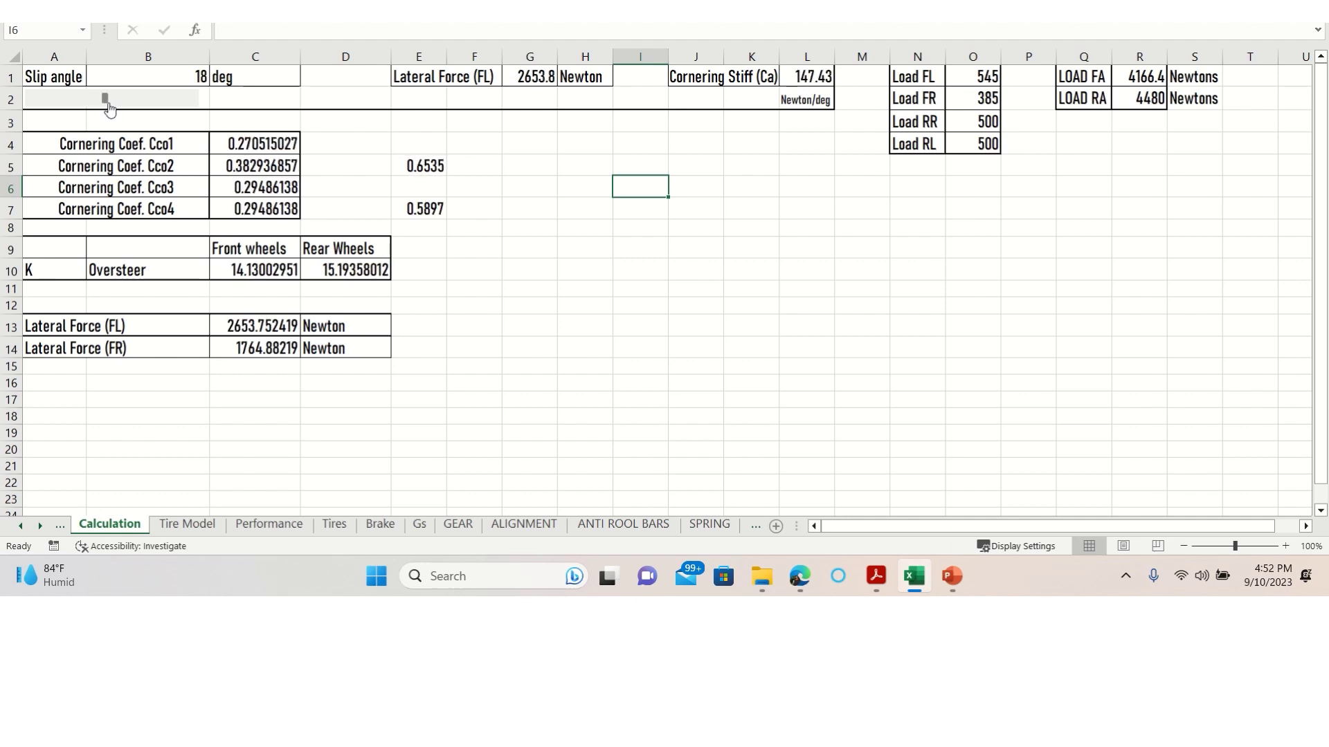
{"action": "left_click_drag", "start_coordinate": [109, 109], "coordinate": [133, 112]}
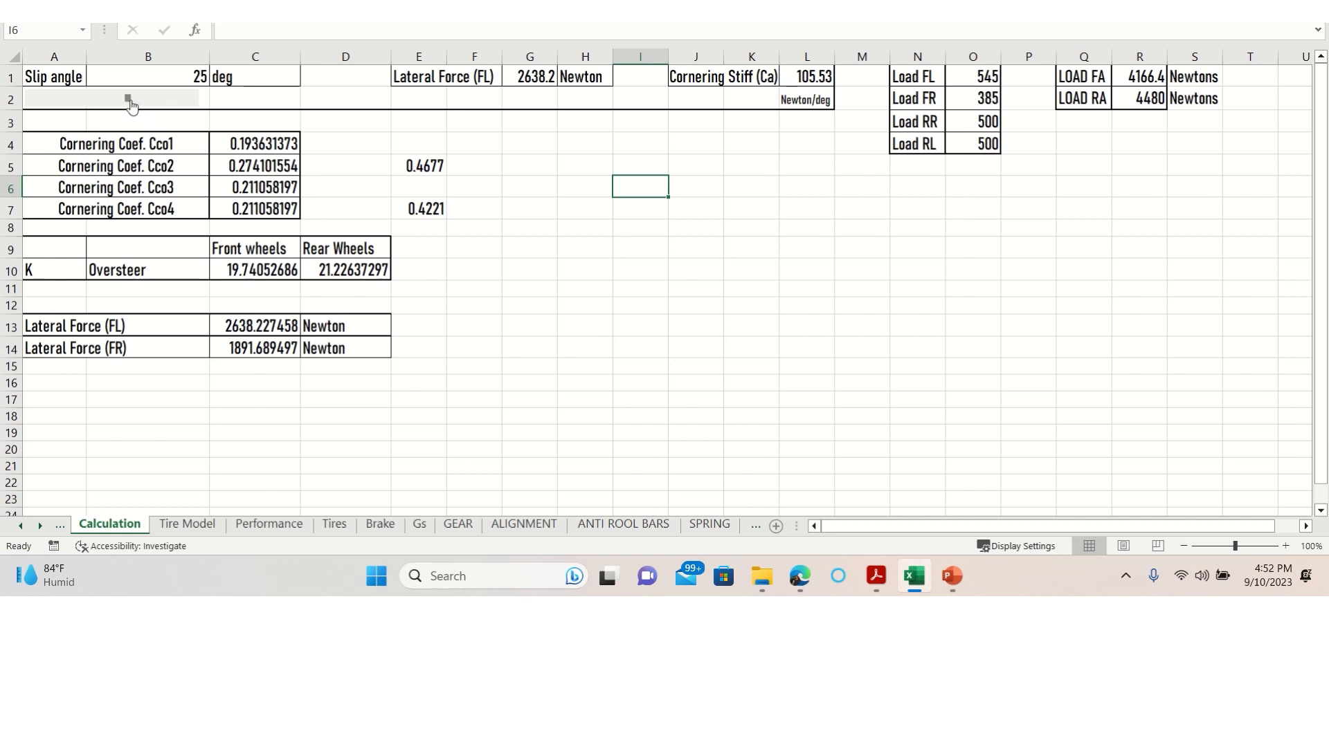
{"action": "left_click_drag", "start_coordinate": [128, 100], "coordinate": [135, 103]}
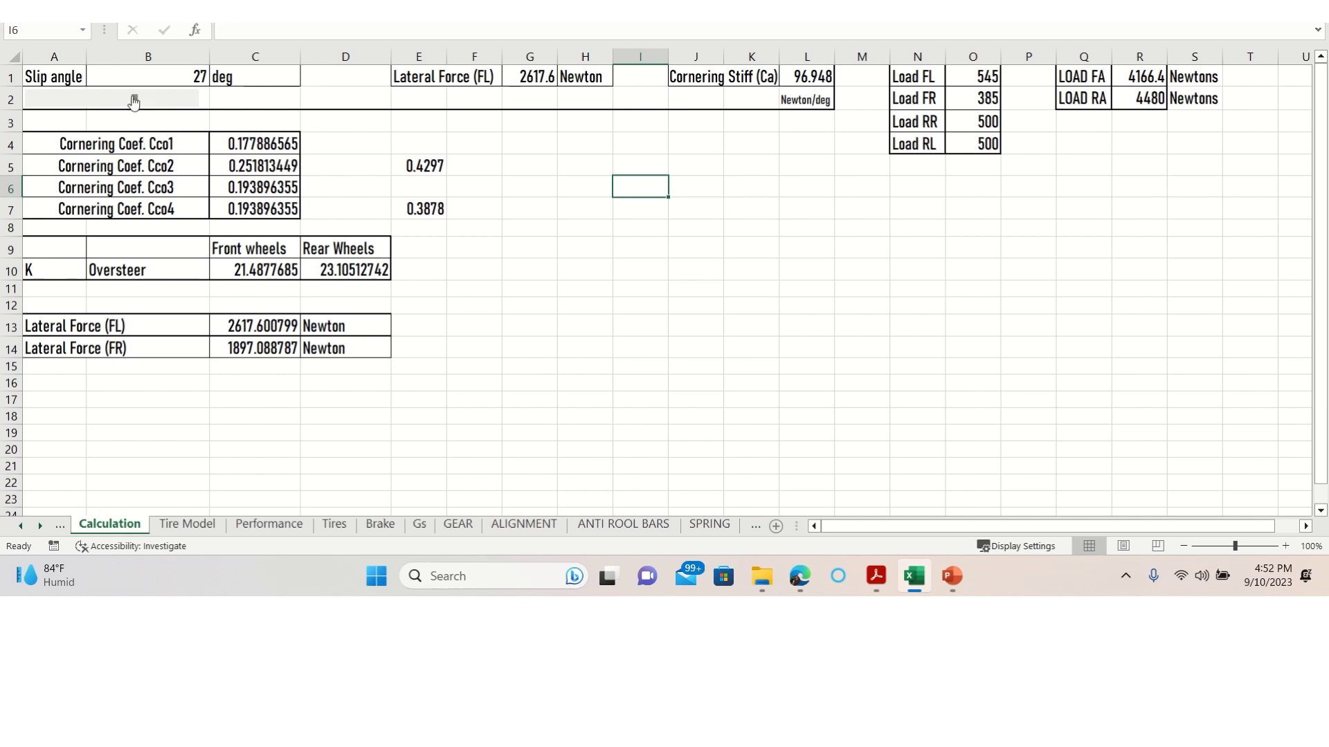
{"action": "left_click_drag", "start_coordinate": [135, 101], "coordinate": [147, 101]}
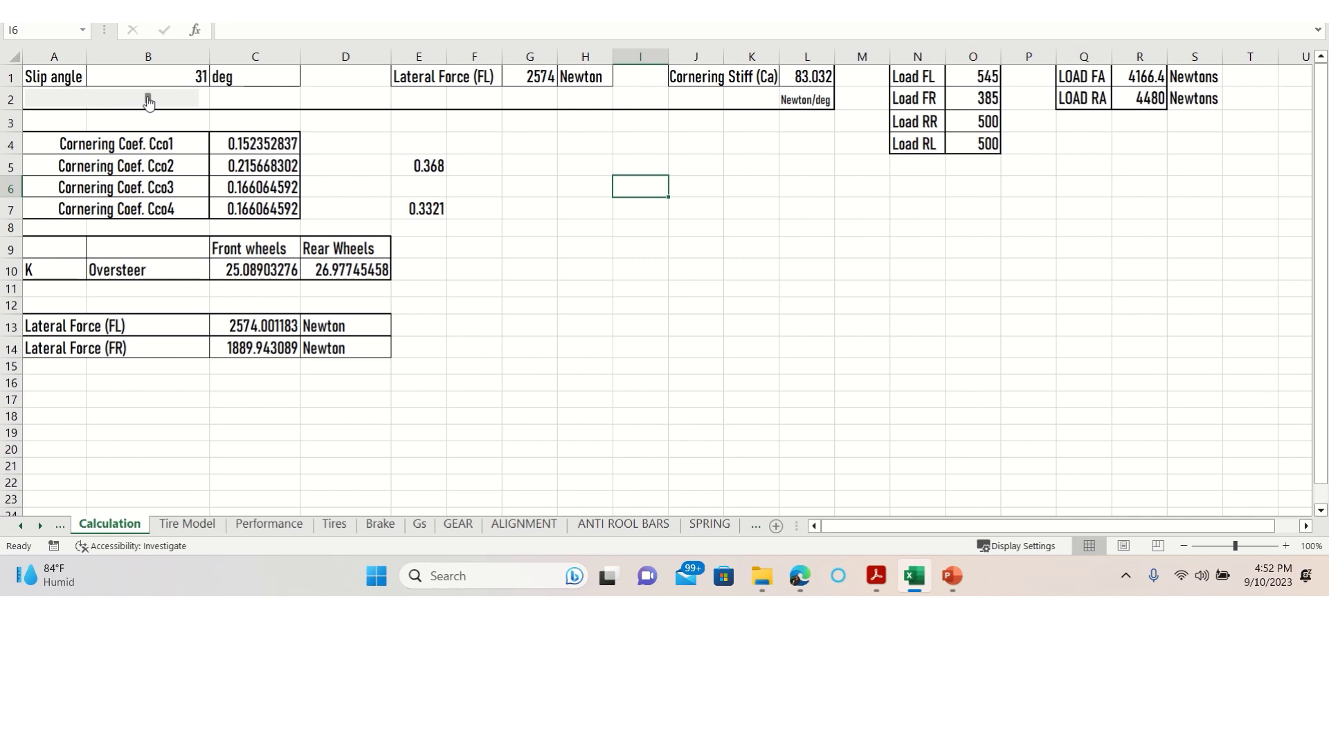
{"action": "left_click_drag", "start_coordinate": [148, 101], "coordinate": [176, 105]}
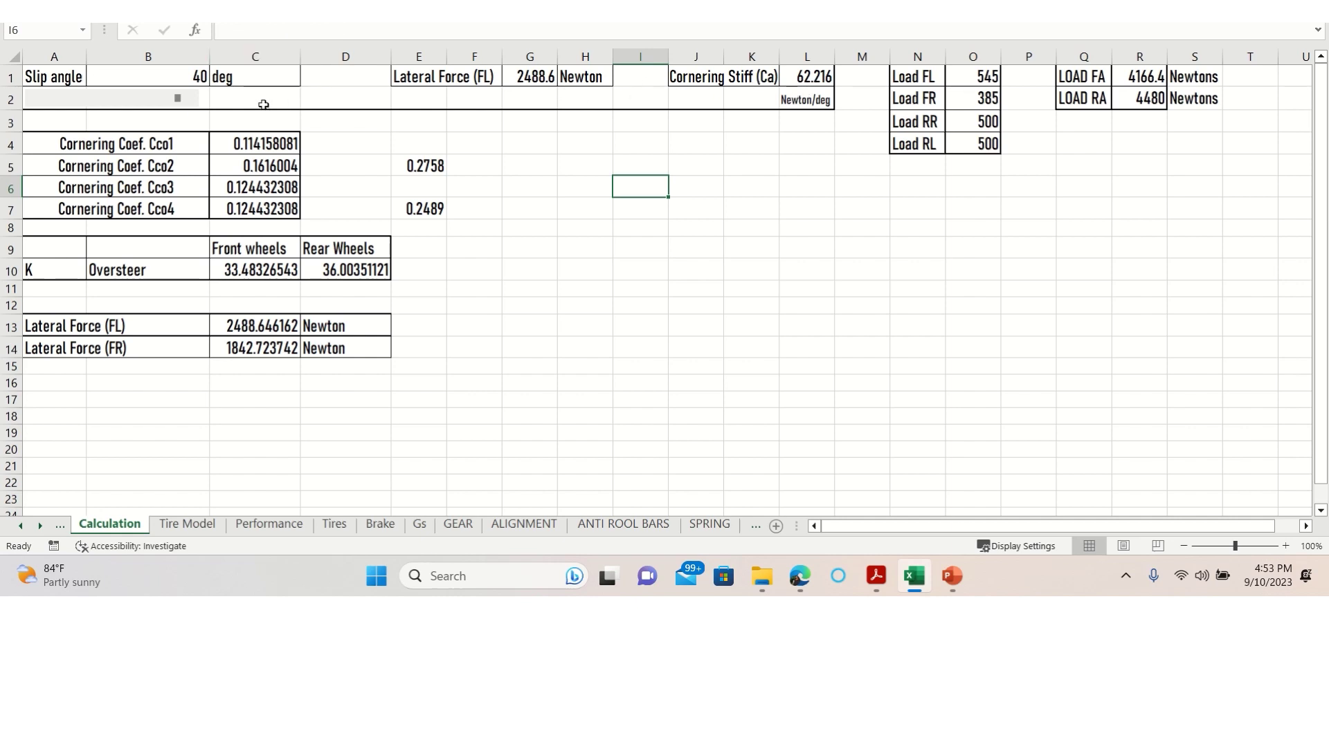
{"action": "left_click_drag", "start_coordinate": [178, 100], "coordinate": [112, 101]}
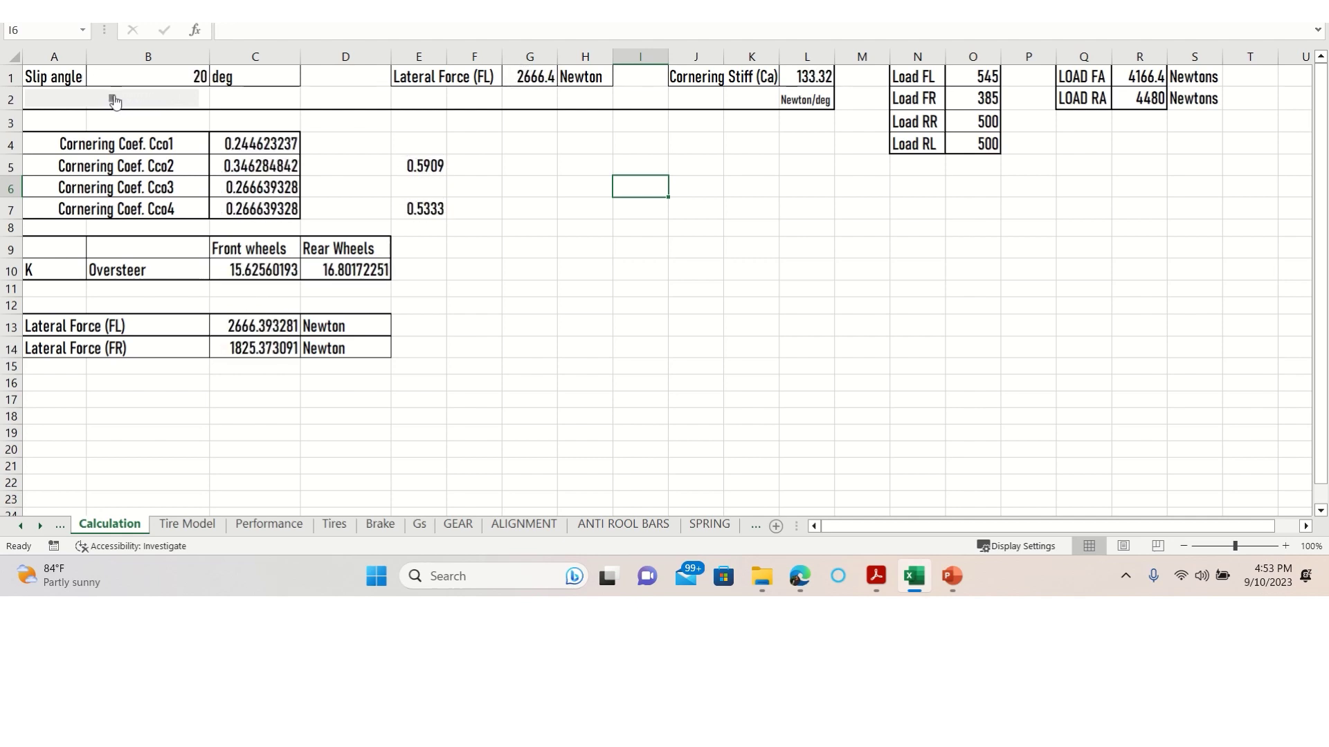